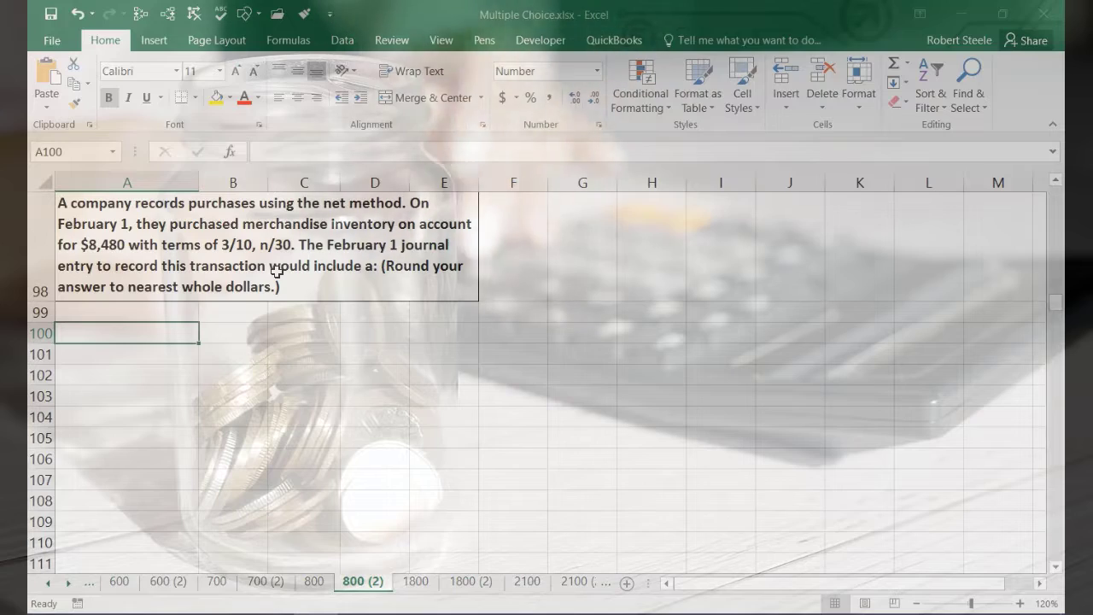
# Enter Cost 8,480 in A100:B100 and rate 0.03 in A101:B101.
pyautogui.write('Co')
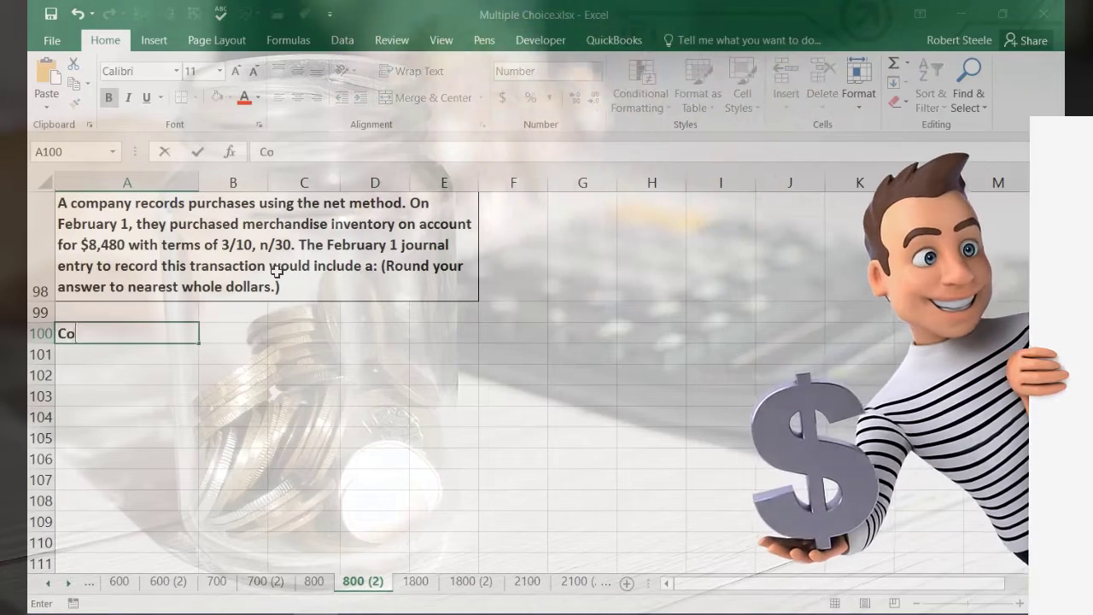
pyautogui.write('st')
pyautogui.press('Tab')
pyautogui.write('8,4')
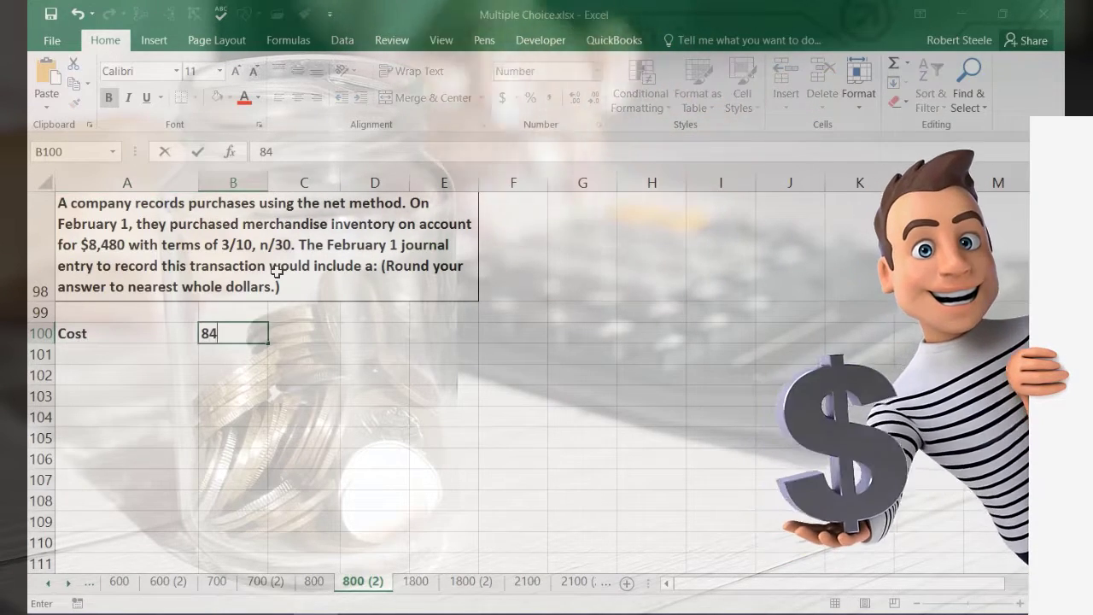
pyautogui.write('80')
pyautogui.press('Return')
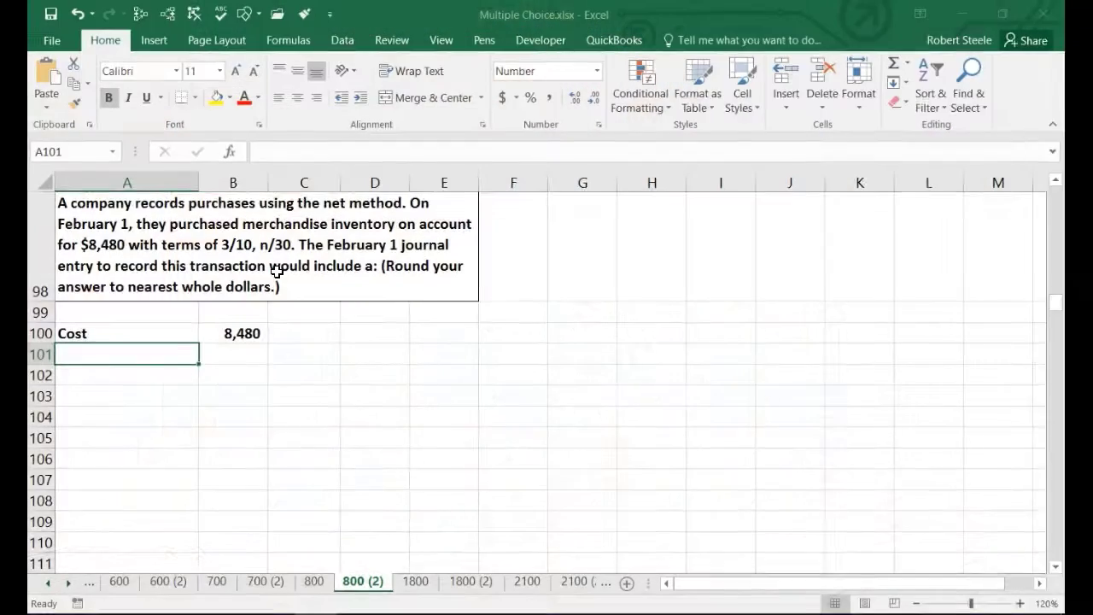
pyautogui.write('rate')
pyautogui.press('Tab')
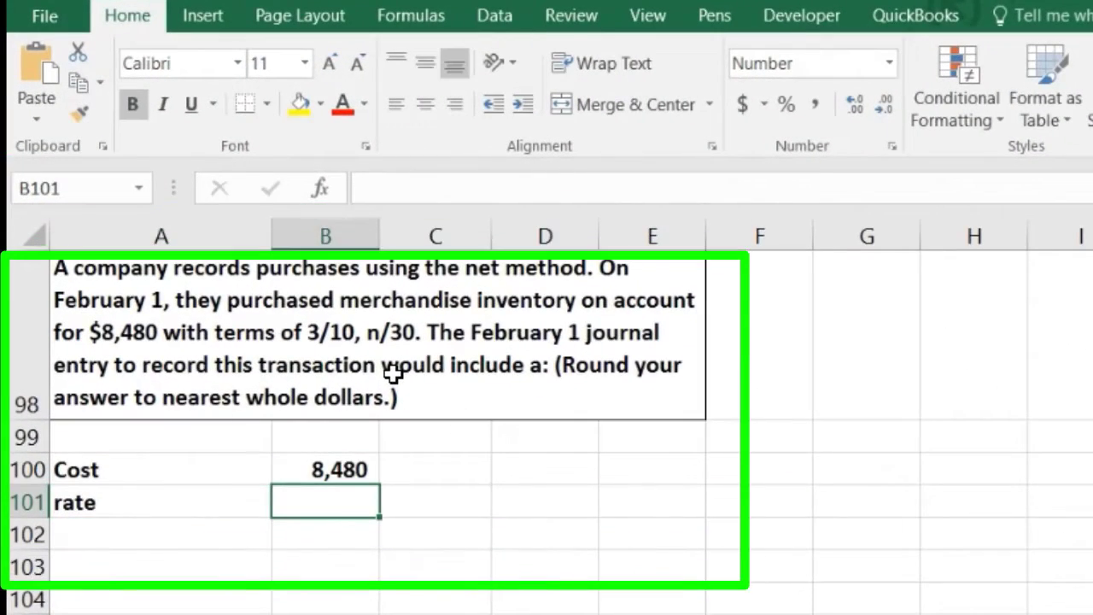
pyautogui.write('.03')
pyautogui.press('Return')
# Format the rate in B101 as an underlined 3% percentage.
pyautogui.press('Up')
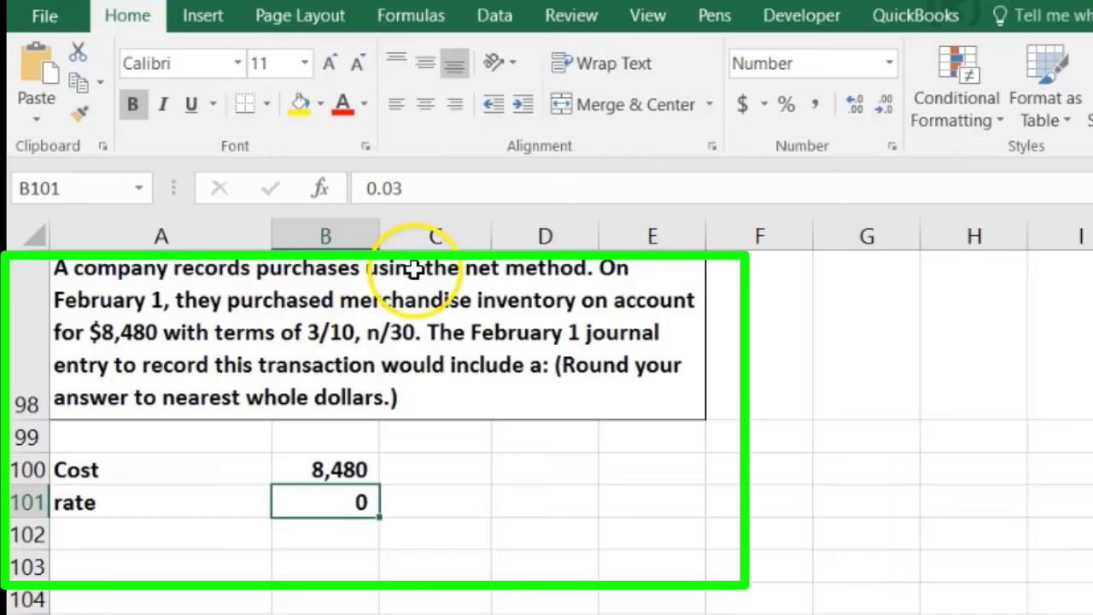
pyautogui.click(853, 103)
pyautogui.click(853, 103)
pyautogui.click(852, 104)
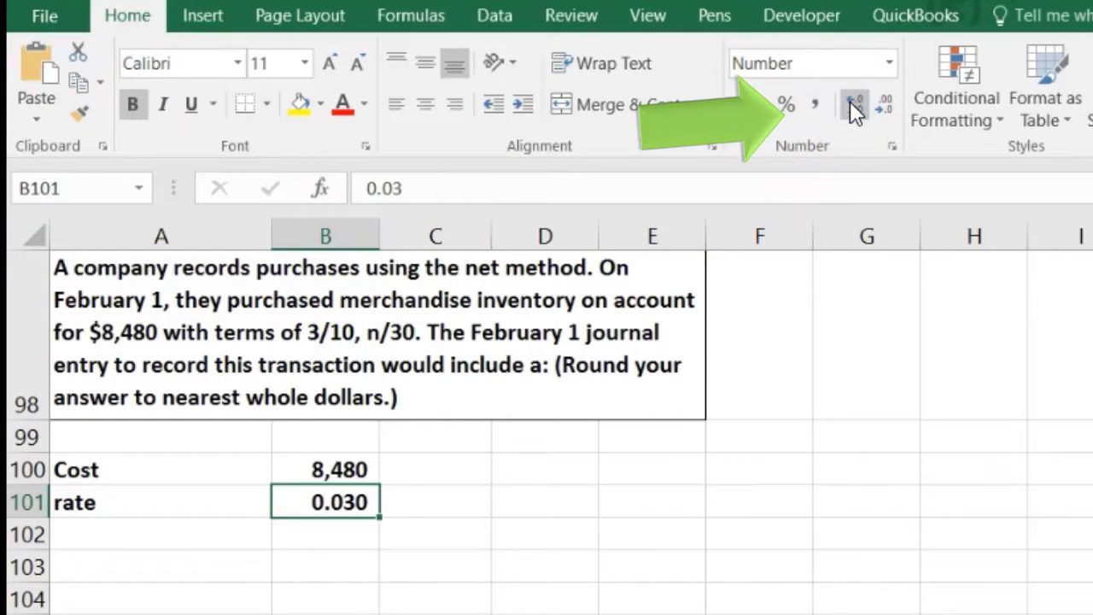
pyautogui.click(787, 106)
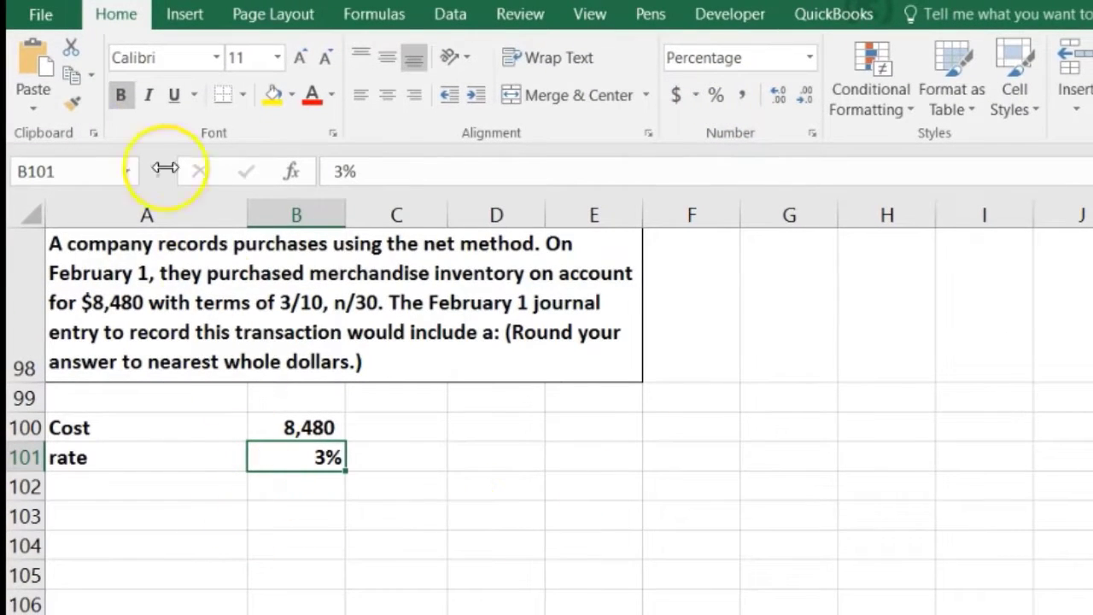
pyautogui.click(171, 99)
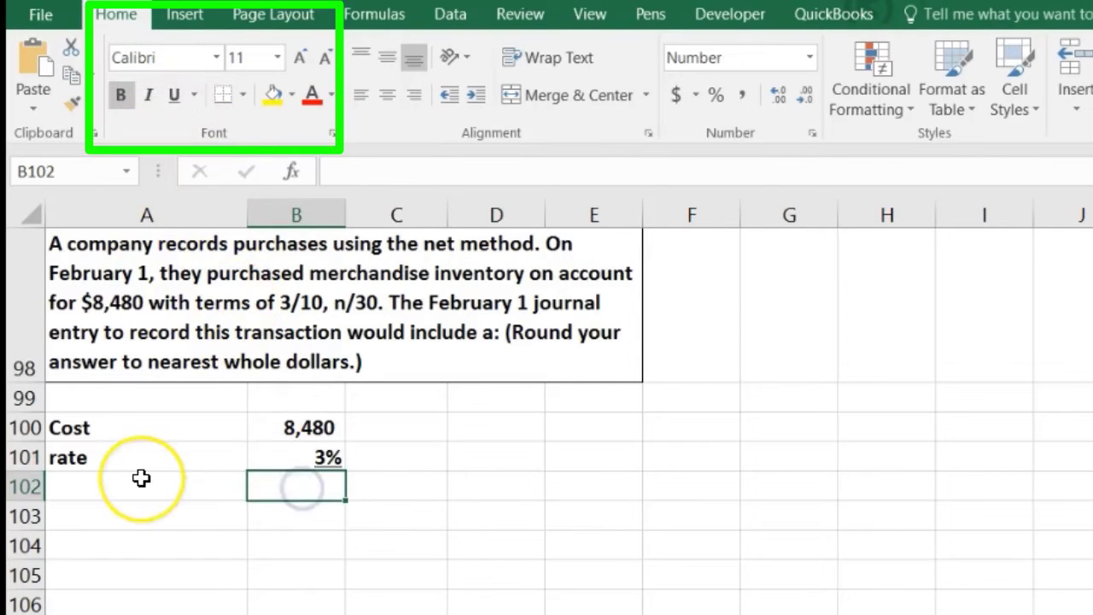
# Enter =B100*B101 in B102, showing the discount as 254.40 with two decimals.
pyautogui.write('=')
pyautogui.click(263, 434)
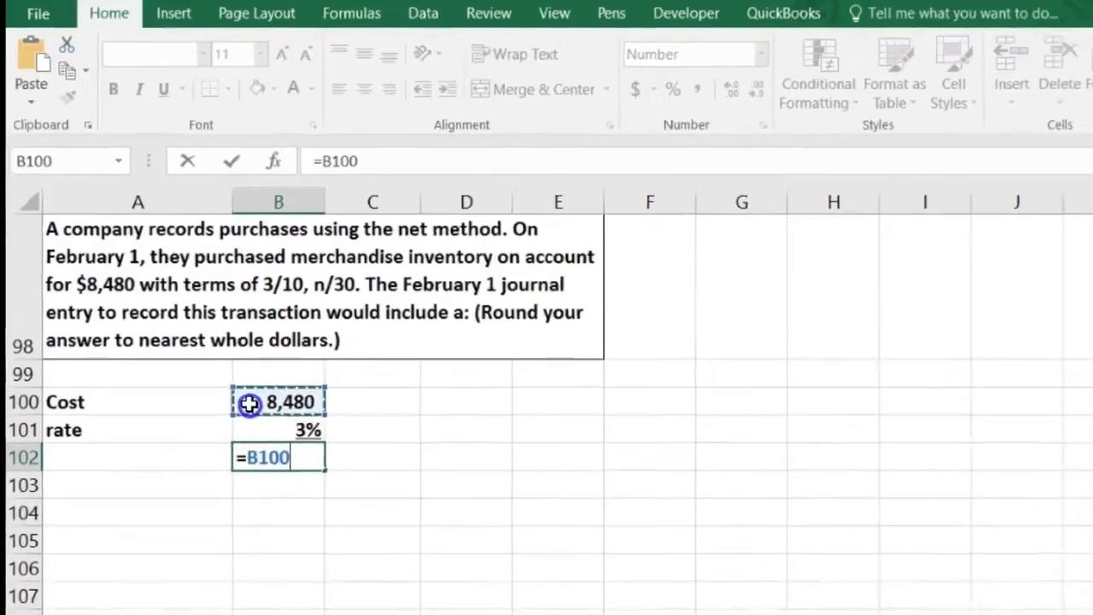
pyautogui.write('*')
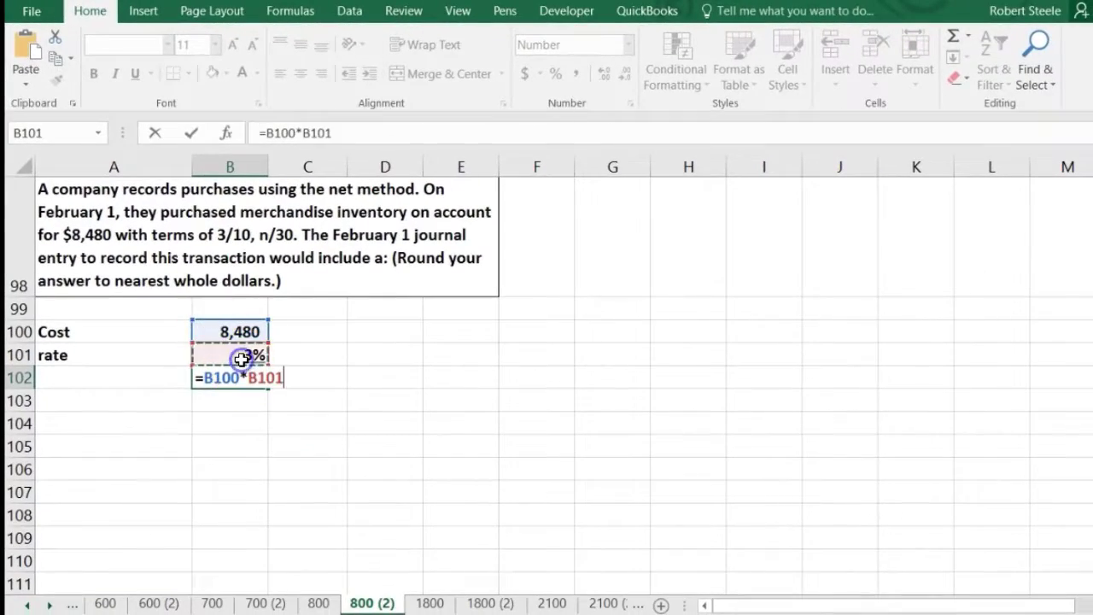
pyautogui.press('Return')
pyautogui.press('Up')
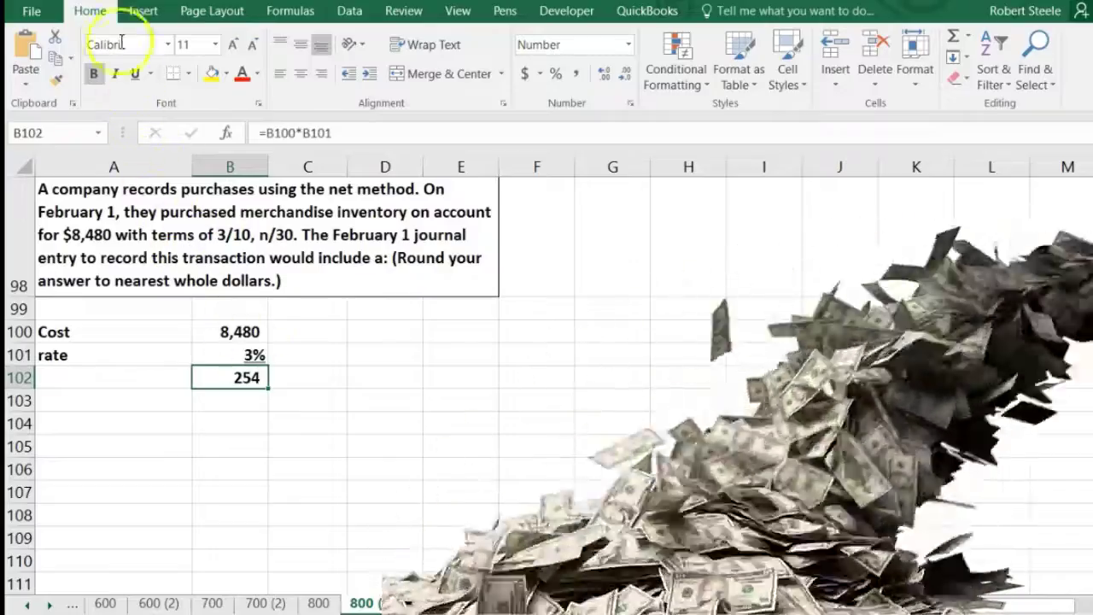
pyautogui.click(603, 75)
pyautogui.click(602, 75)
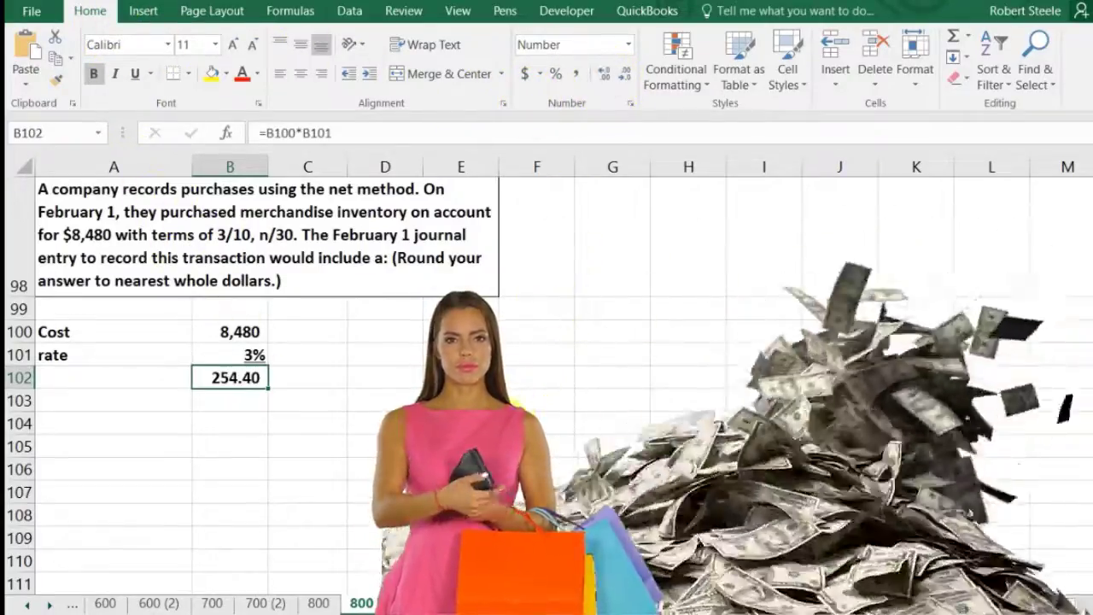
# Label row 102 as Discount in cell A102.
pyautogui.click(125, 377)
pyautogui.write('Discount')
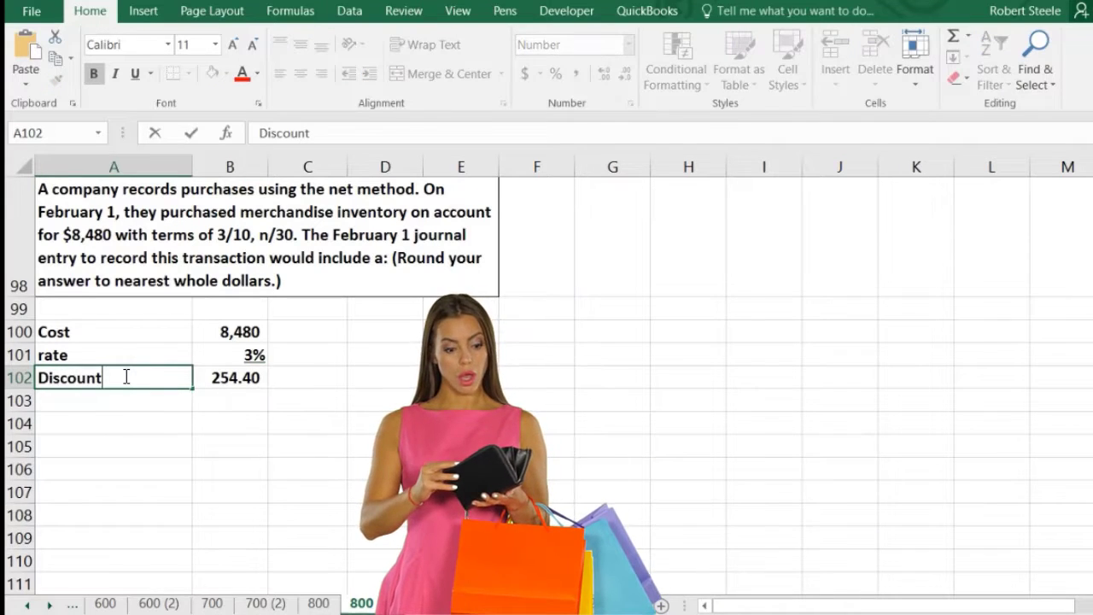
pyautogui.press('Tab')
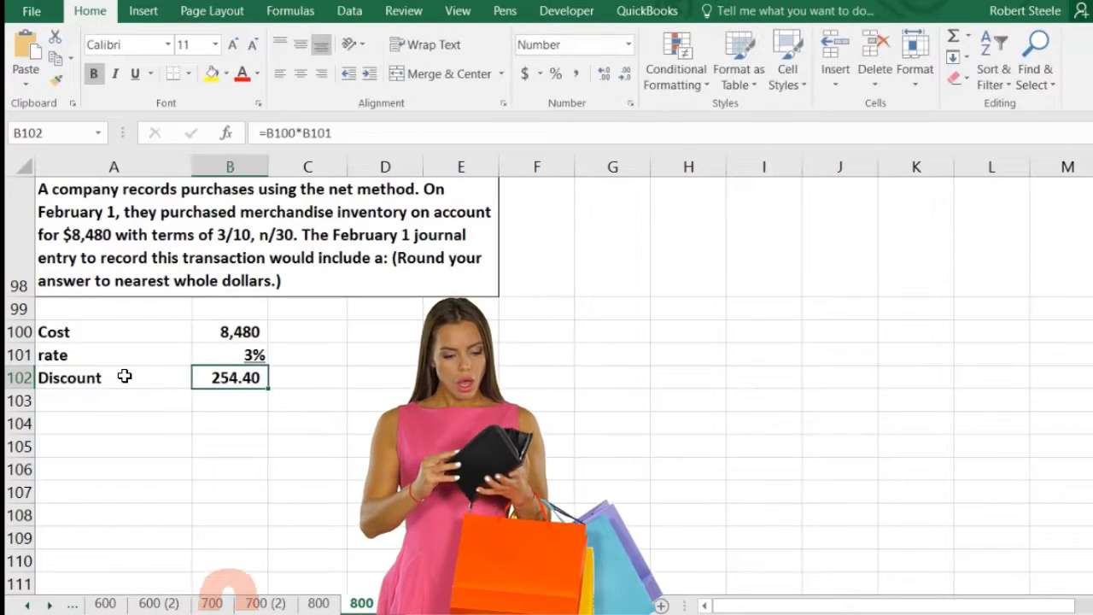
pyautogui.press('Down')
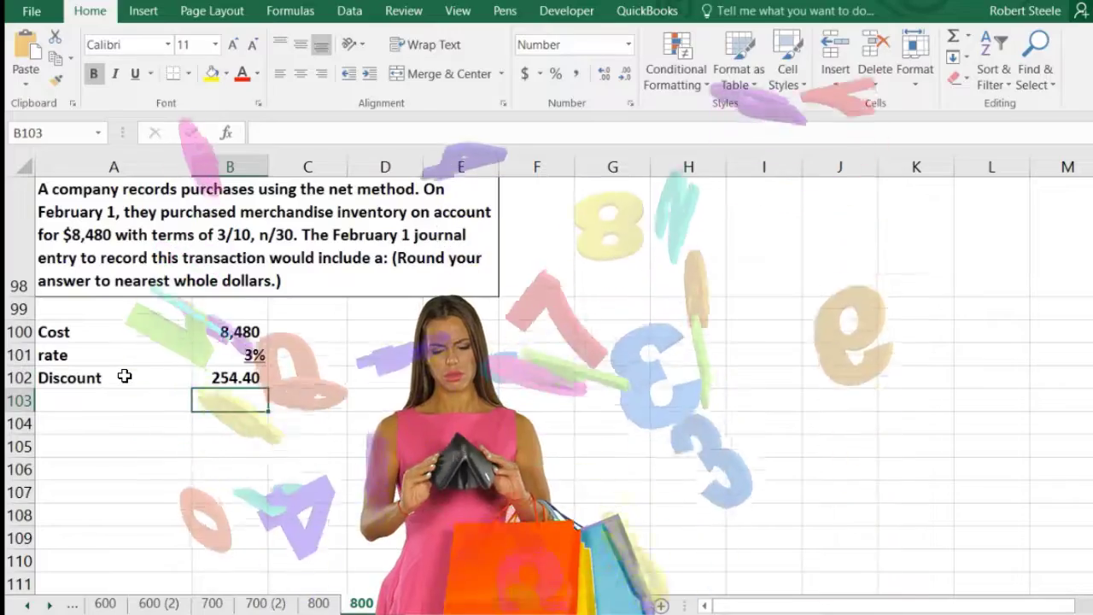
# Enter =B100-B102 in B103, showing the net cost as 8,225.60 to two decimals.
pyautogui.write('=')
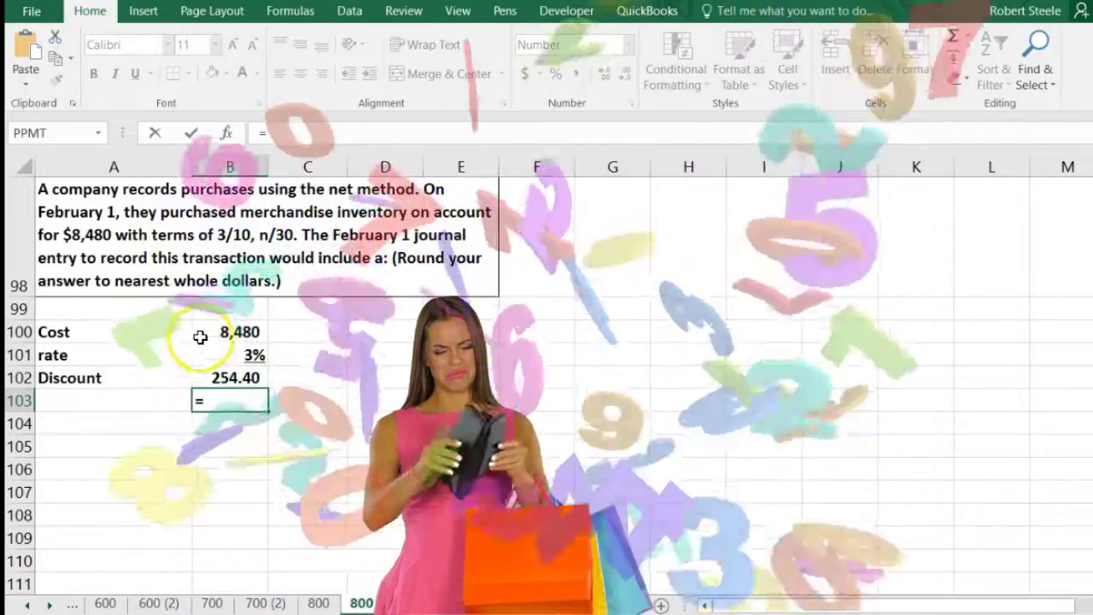
pyautogui.click(212, 336)
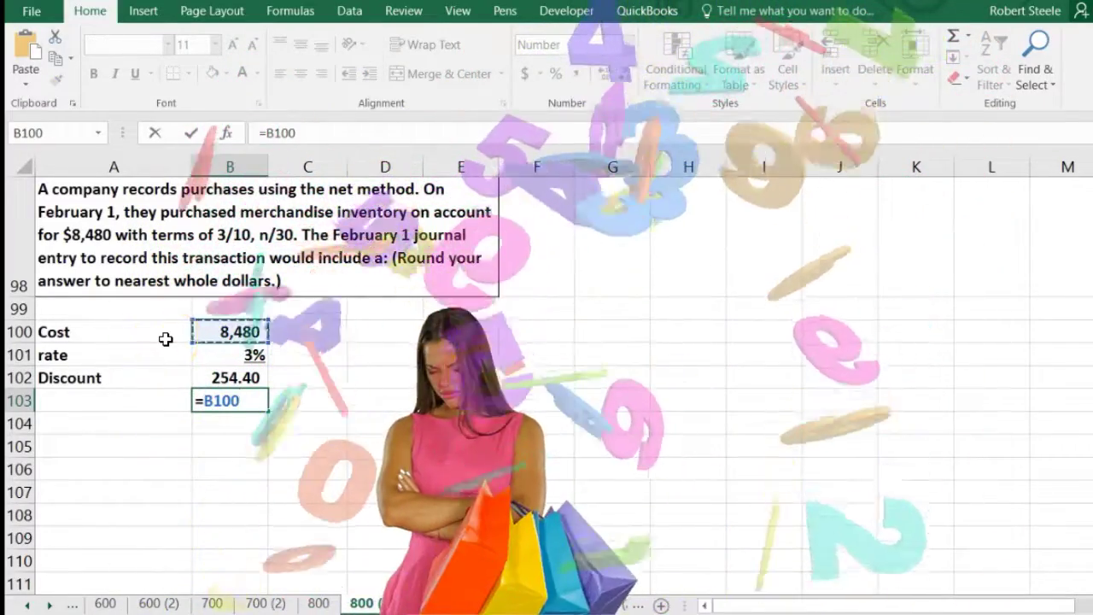
pyautogui.write('-')
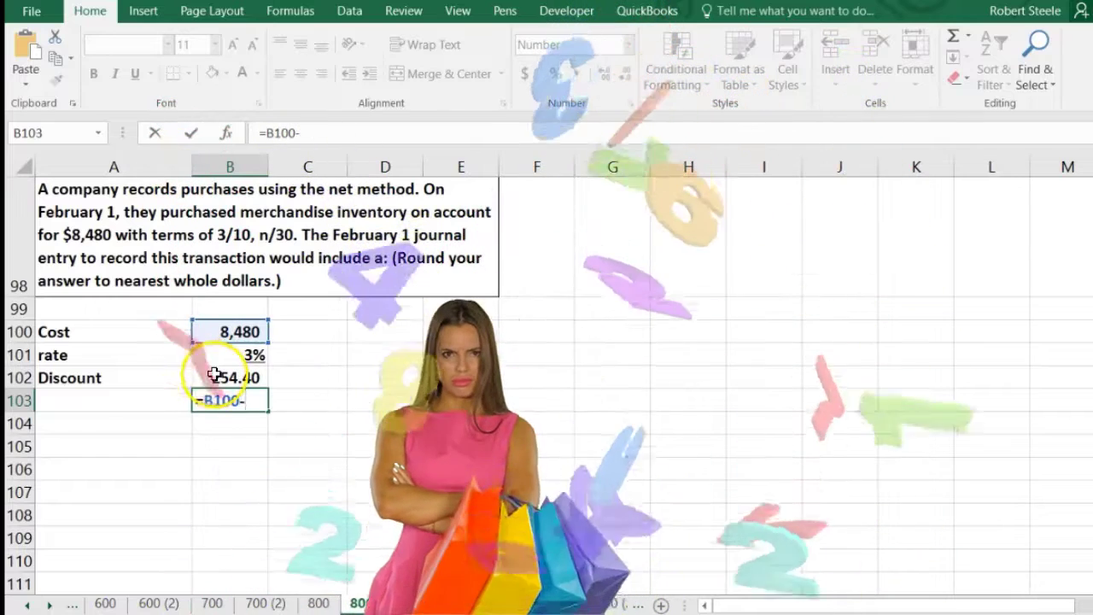
pyautogui.click(214, 376)
pyautogui.press('Return')
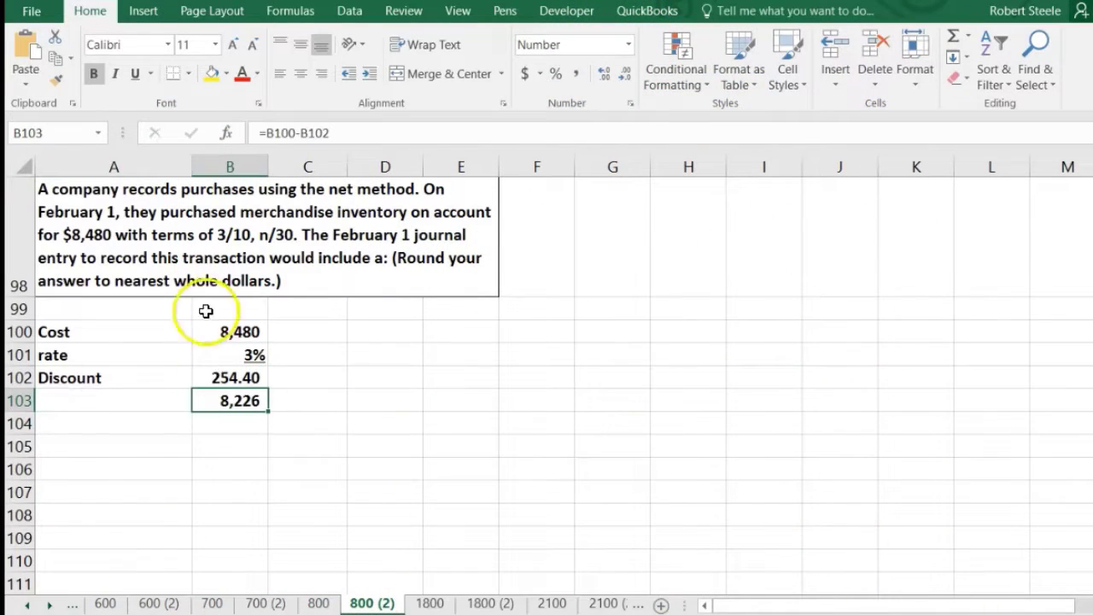
pyautogui.click(605, 73)
pyautogui.click(605, 72)
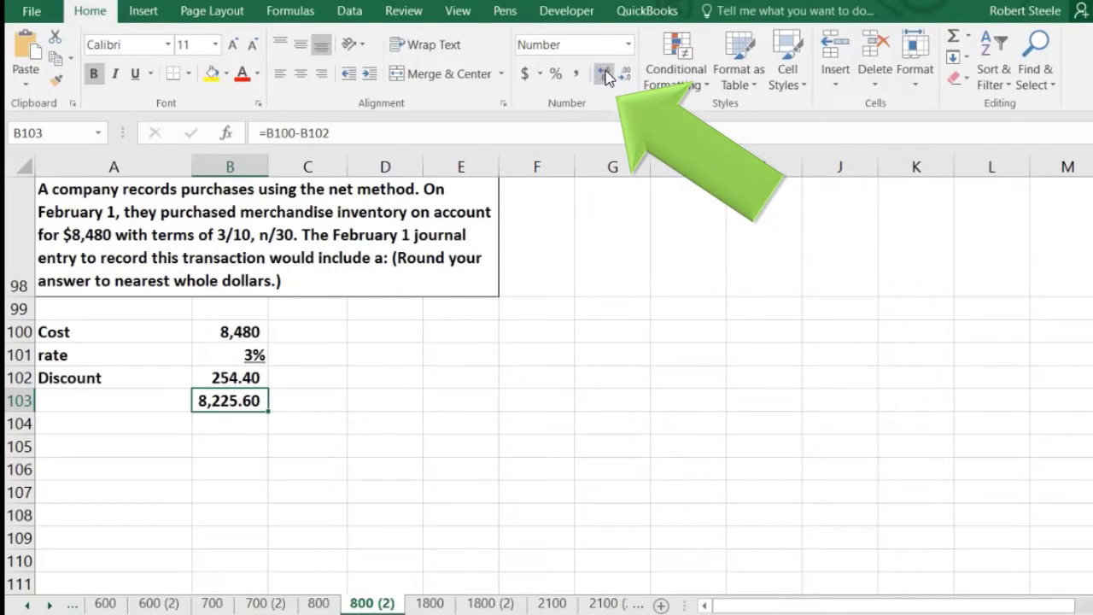
pyautogui.click(399, 328)
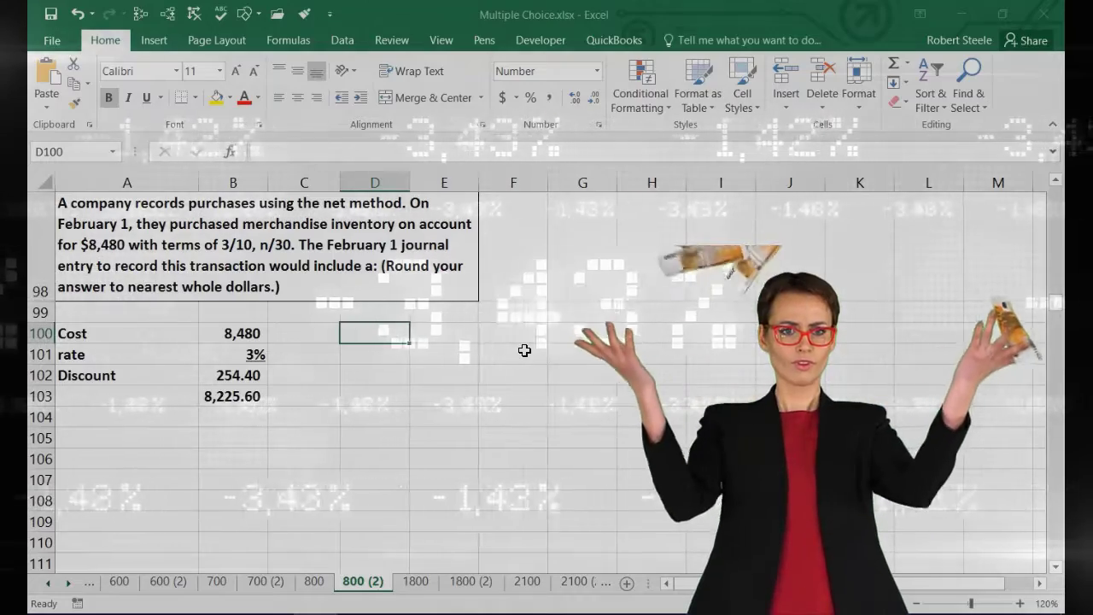
# Enter 8,480 in D100 and the net rate =1-.03 in D101, formatted as 97%.
pyautogui.write('8480')
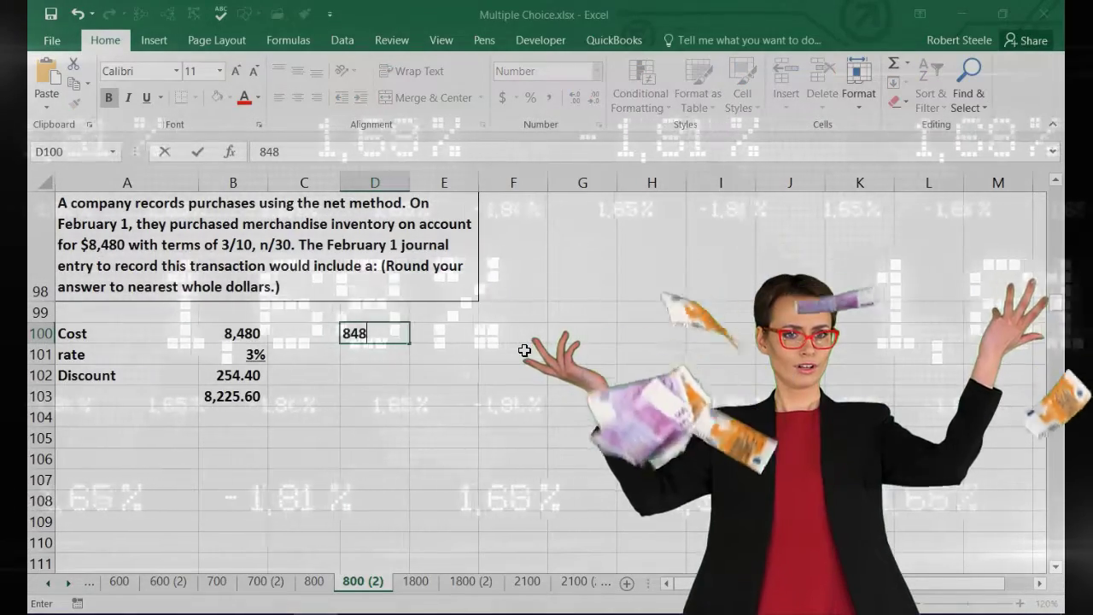
pyautogui.press('Return')
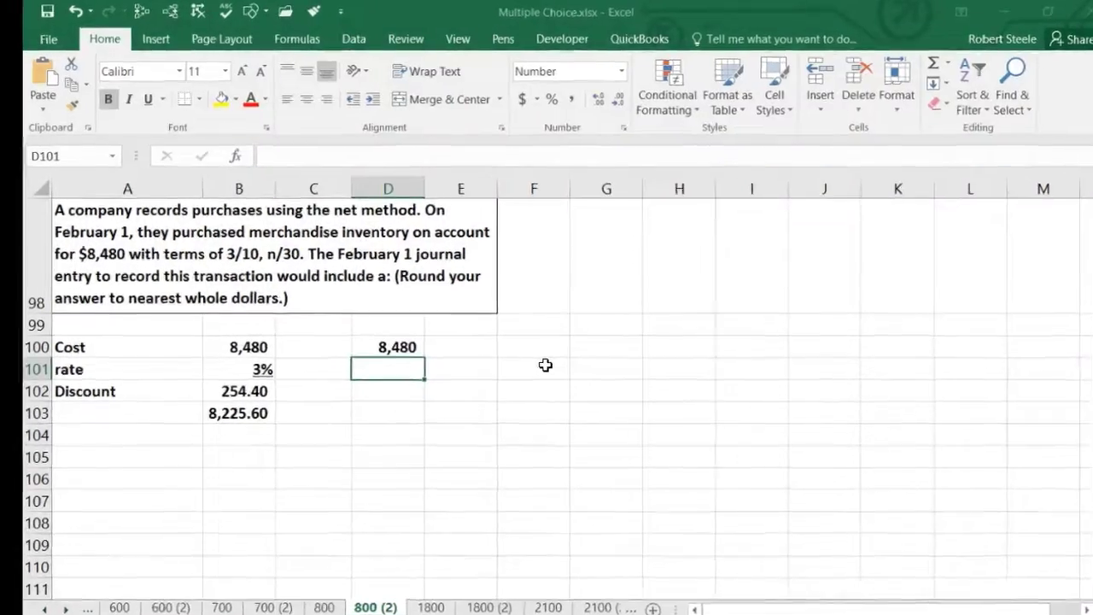
pyautogui.write('=1')
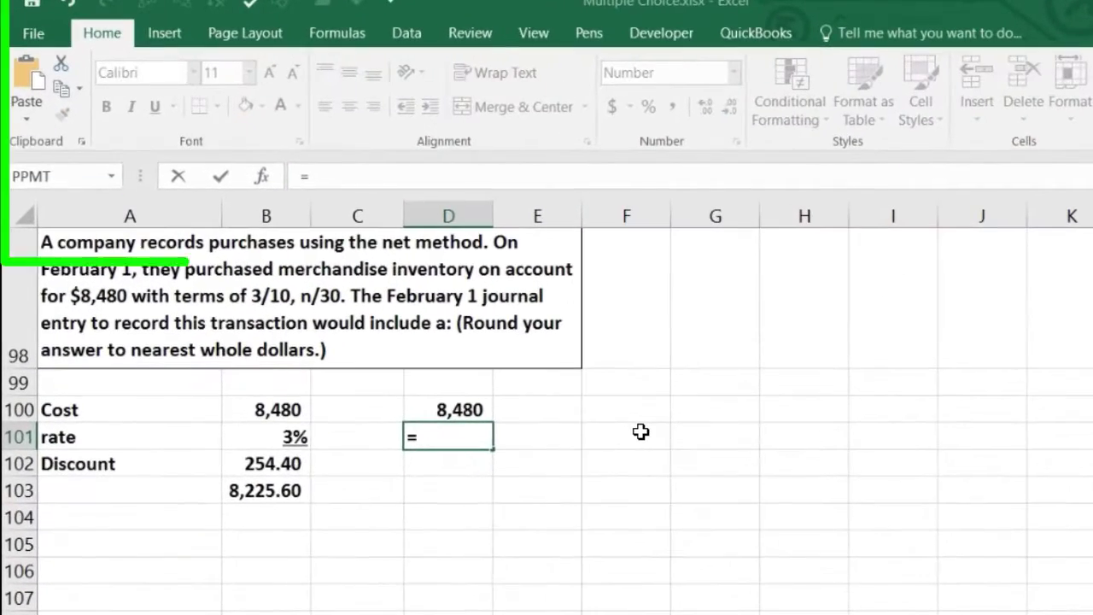
pyautogui.write('-.03')
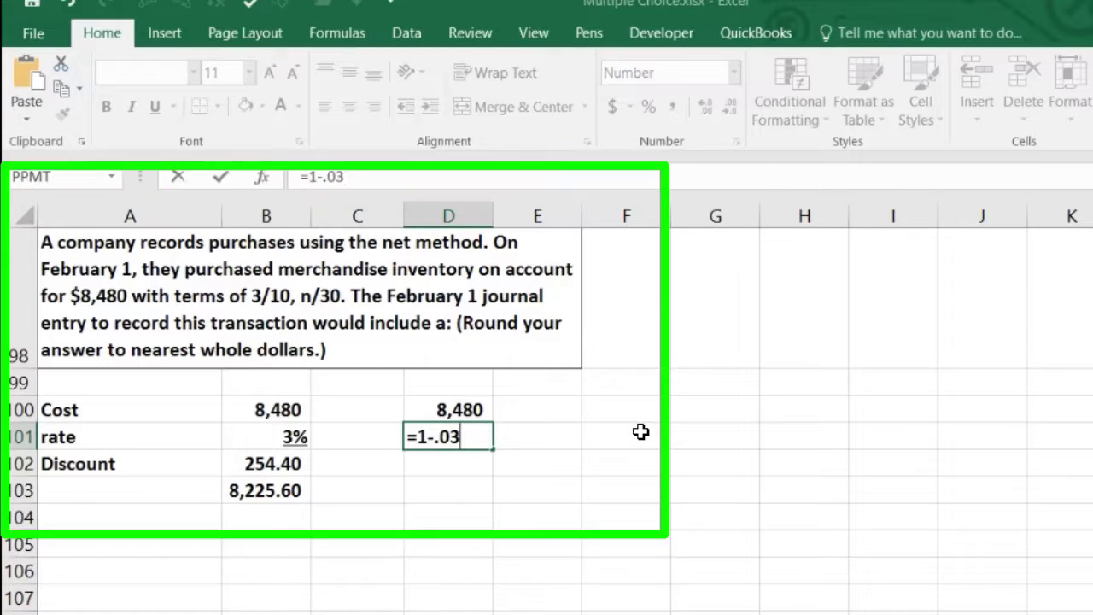
pyautogui.press('Return')
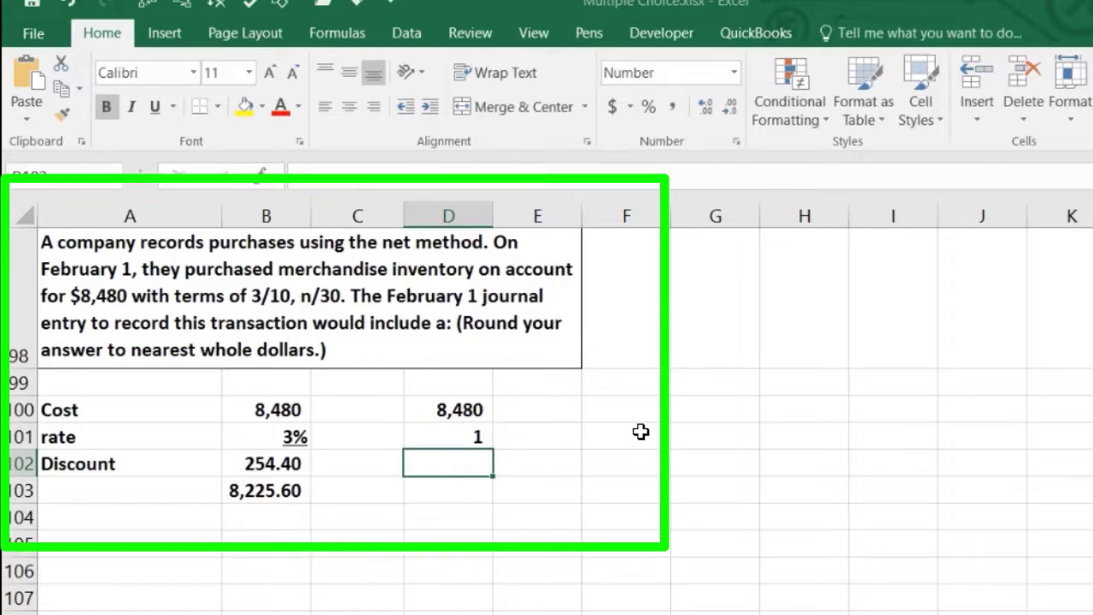
pyautogui.press('Up')
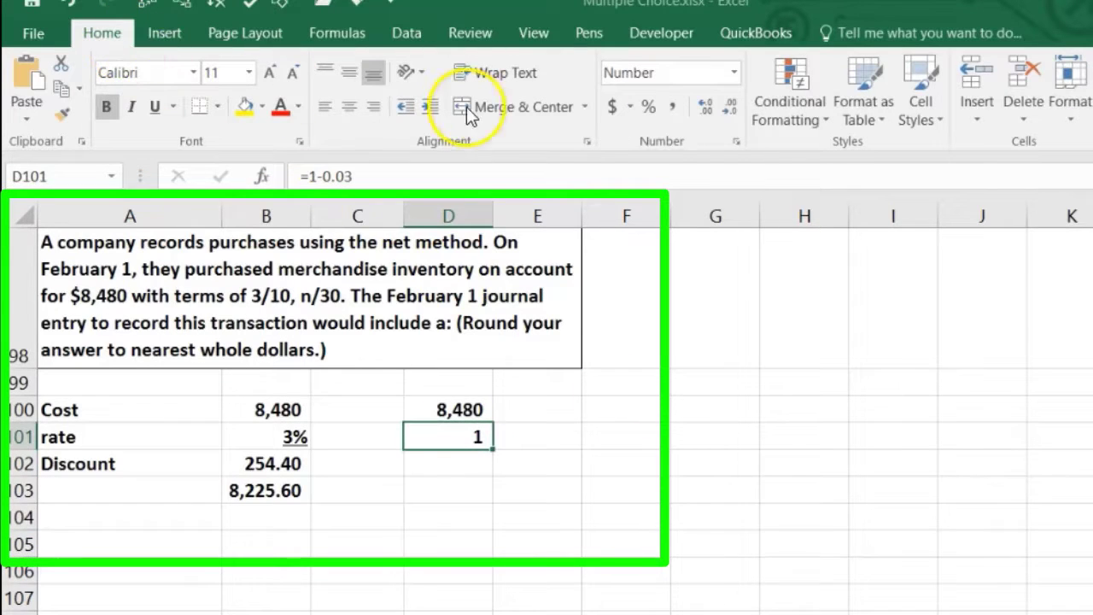
pyautogui.click(649, 107)
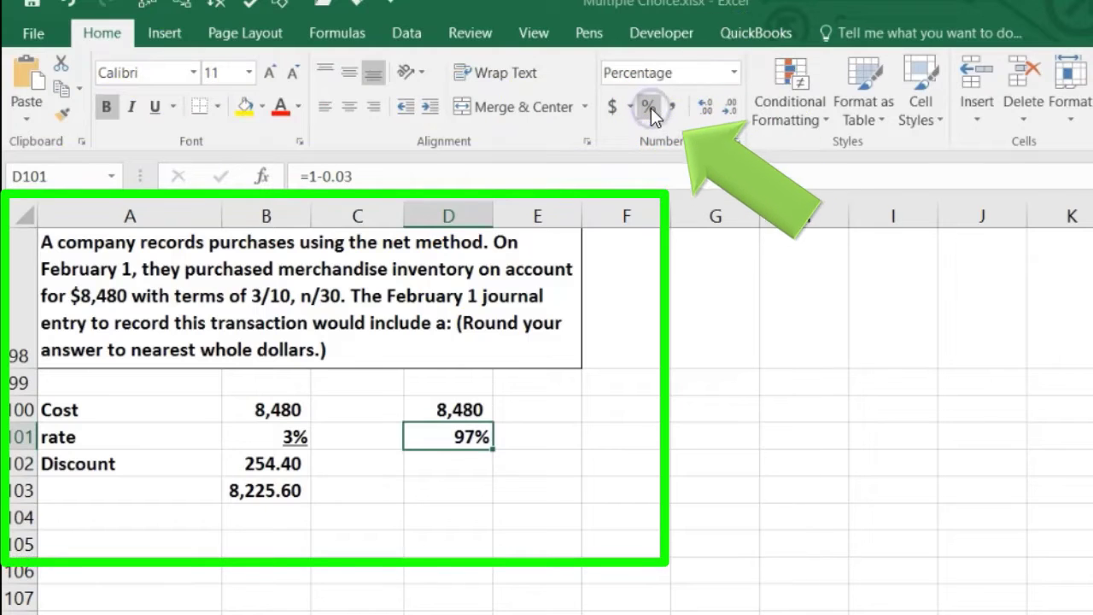
pyautogui.click(272, 432)
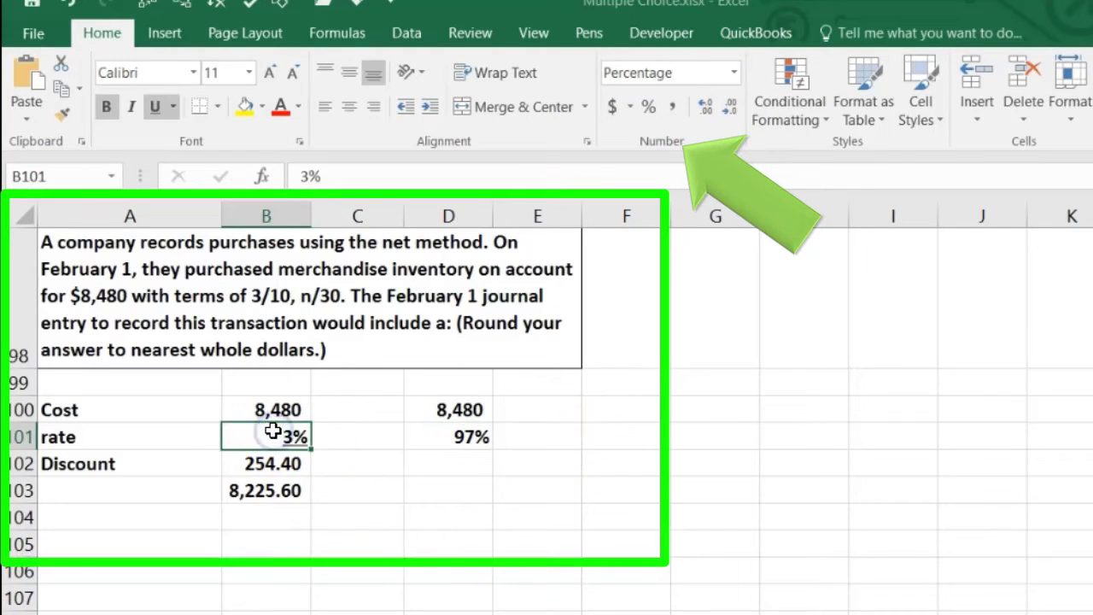
pyautogui.click(450, 436)
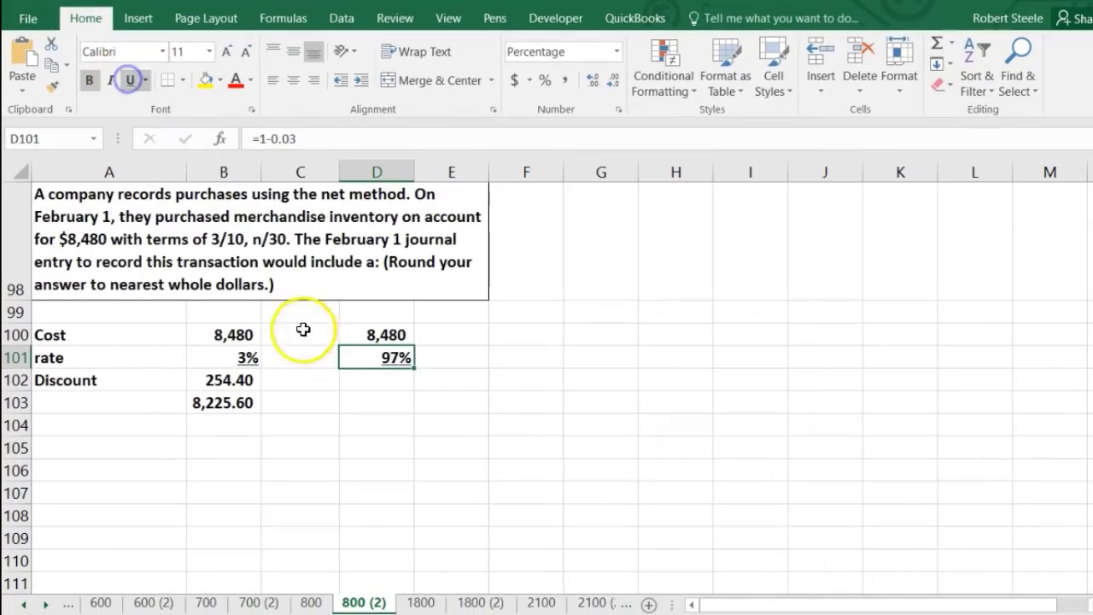
# Compute the check net cost =D100*D101 in D103, giving 8,226.
pyautogui.click(350, 398)
pyautogui.write('=')
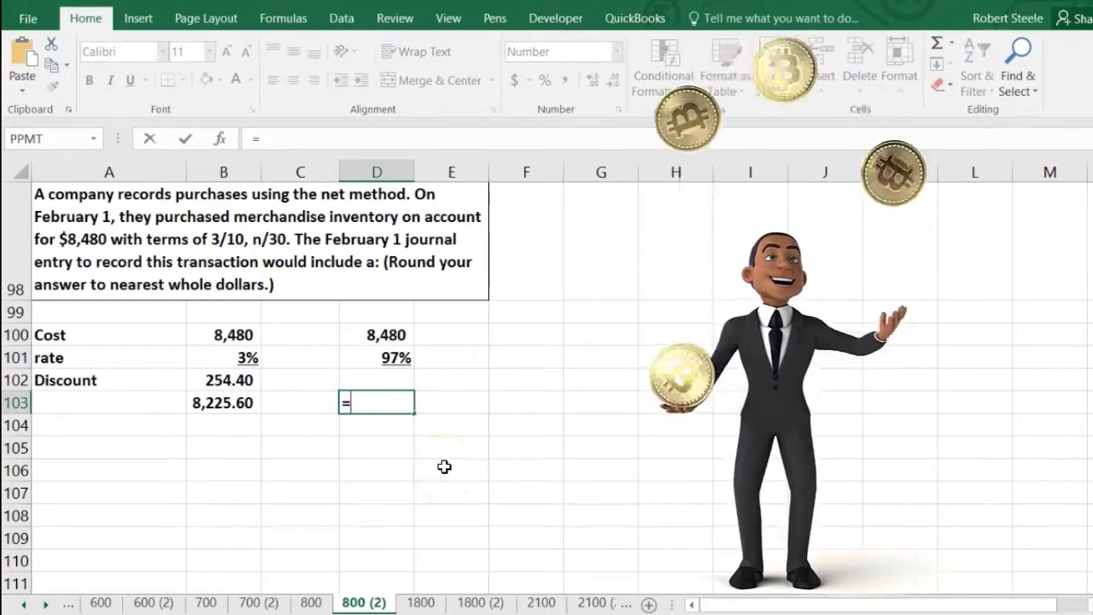
pyautogui.click(386, 335)
pyautogui.write('*')
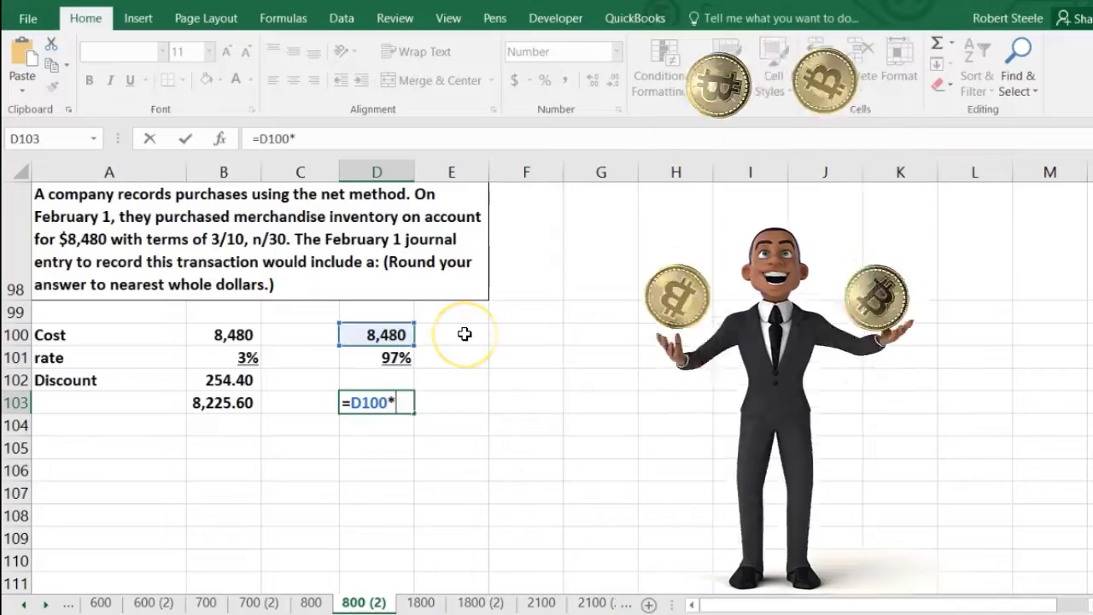
pyautogui.click(389, 356)
pyautogui.press('Return')
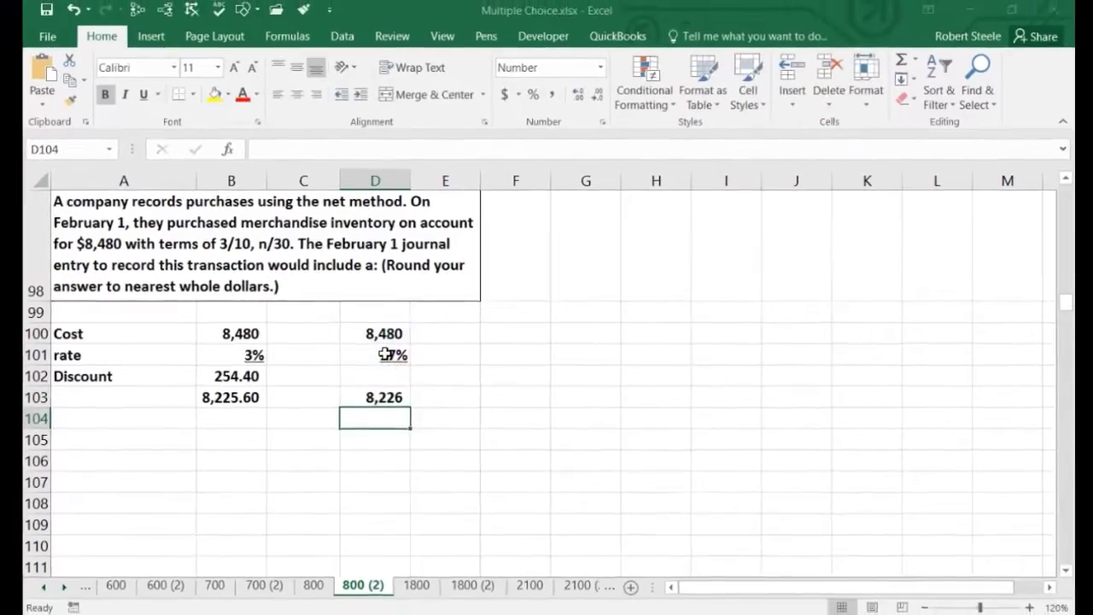
pyautogui.press('Down')
pyautogui.press('Left')
pyautogui.press('Left')
pyautogui.press('Left')
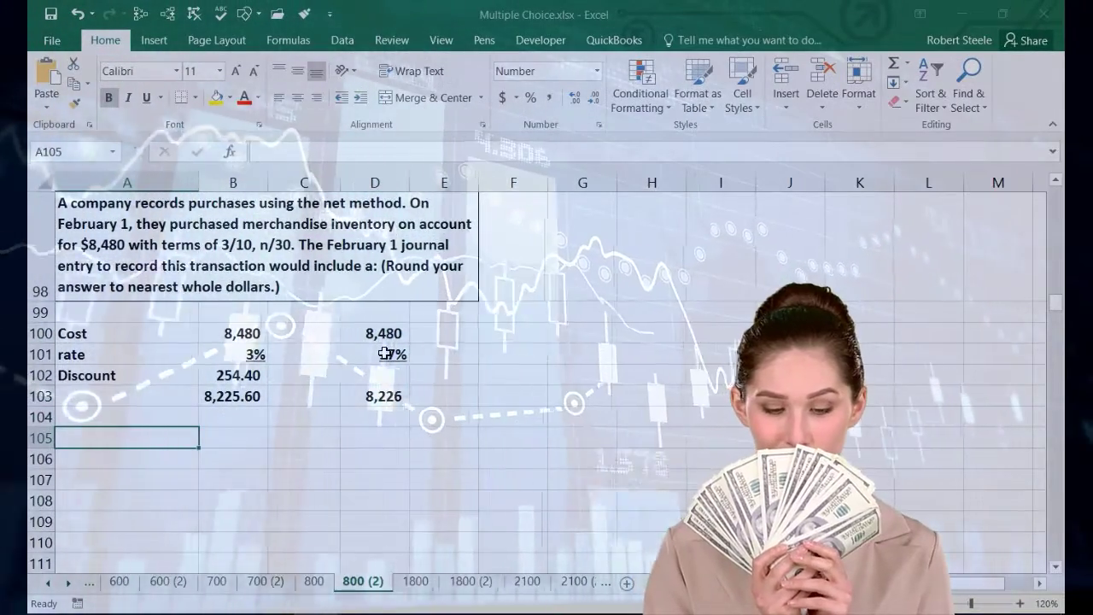
# Debit Inv 8,225.60 in row 105 and enter the matching credit =-B105 in C106.
pyautogui.write('I')
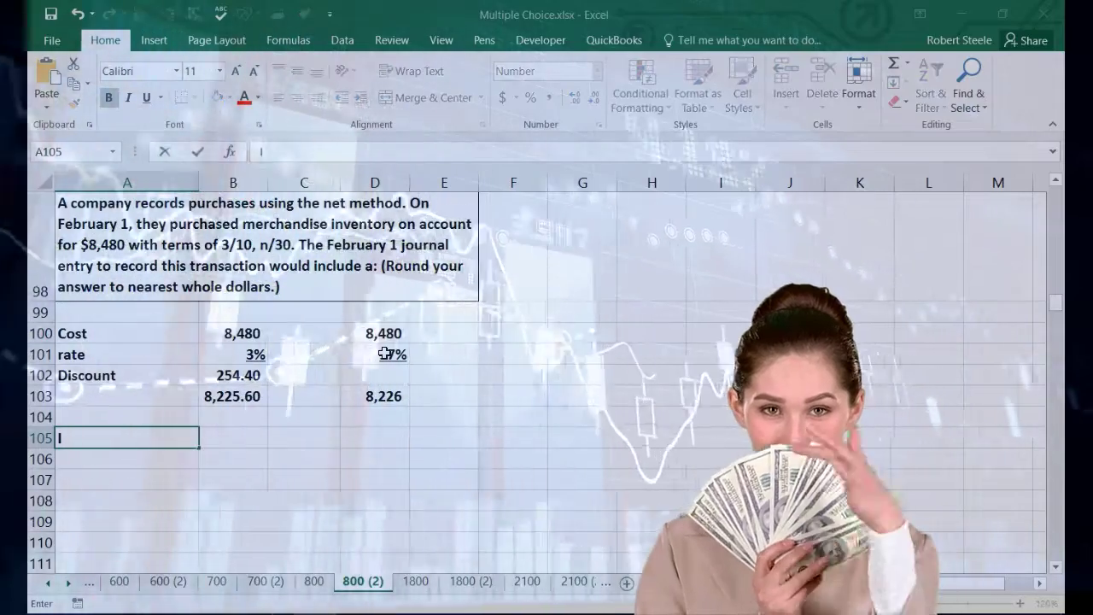
pyautogui.write('nvent')
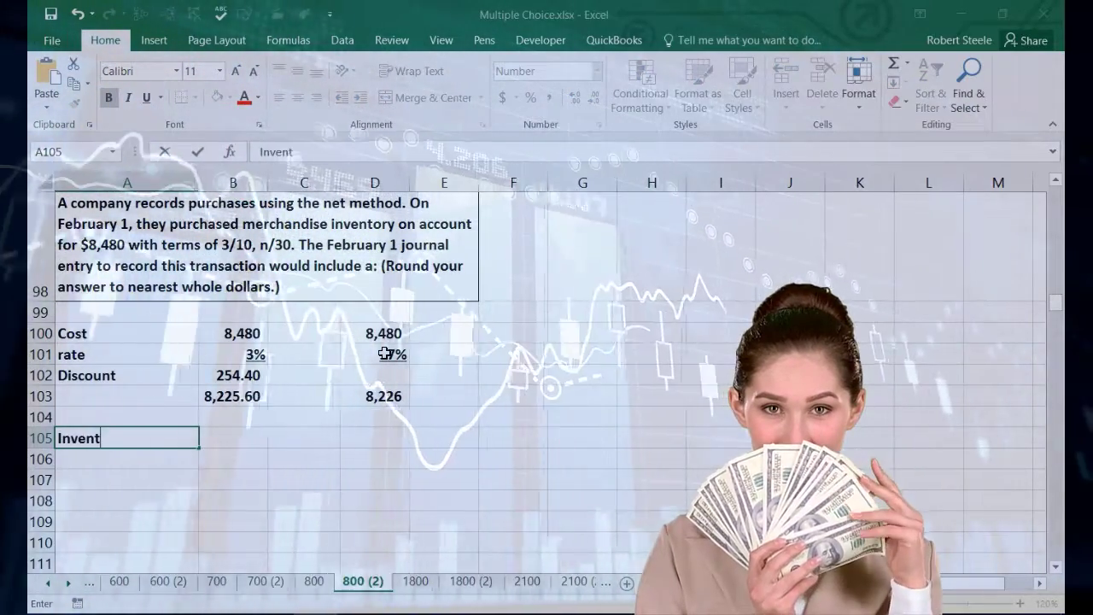
pyautogui.write('r')
pyautogui.press('BackSpace')
pyautogui.press('BackSpace')
pyautogui.press('BackSpace')
pyautogui.press('BackSpace')
pyautogui.press('Tab')
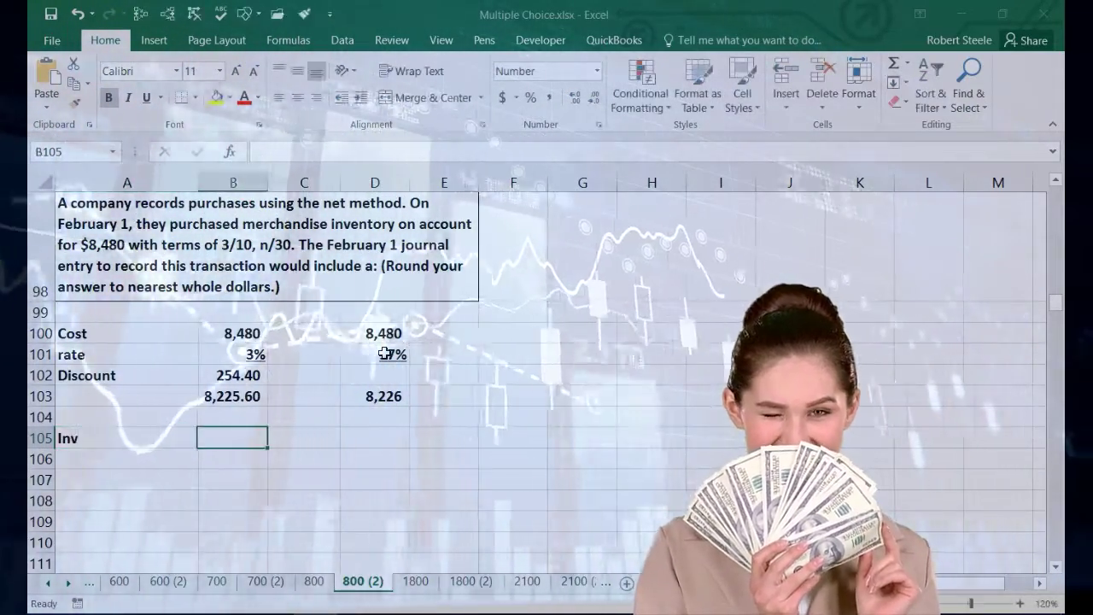
pyautogui.write('8,225.6')
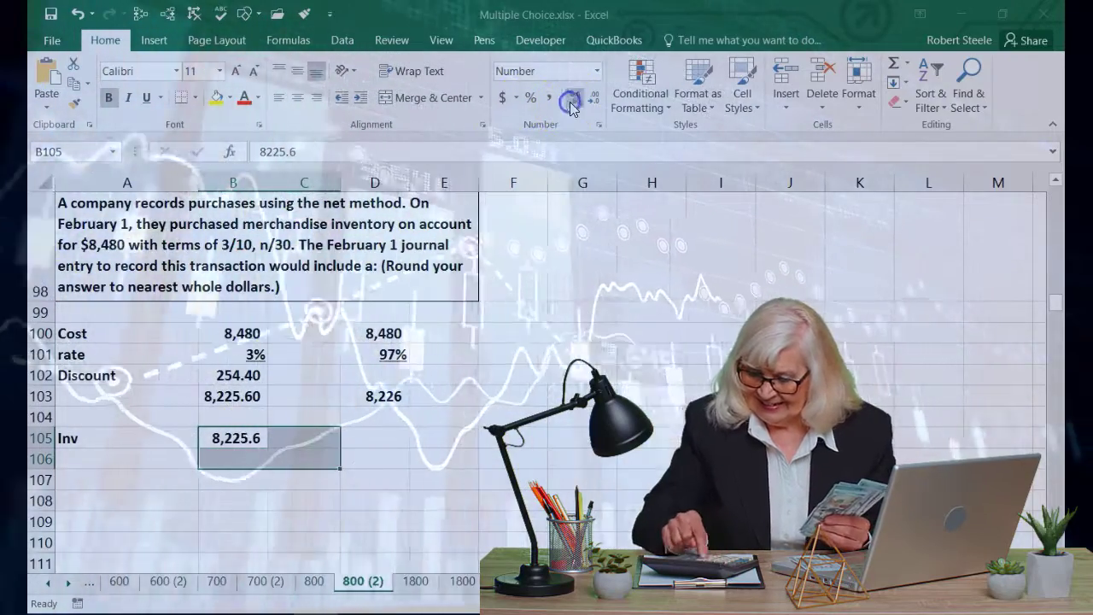
pyautogui.write('-')
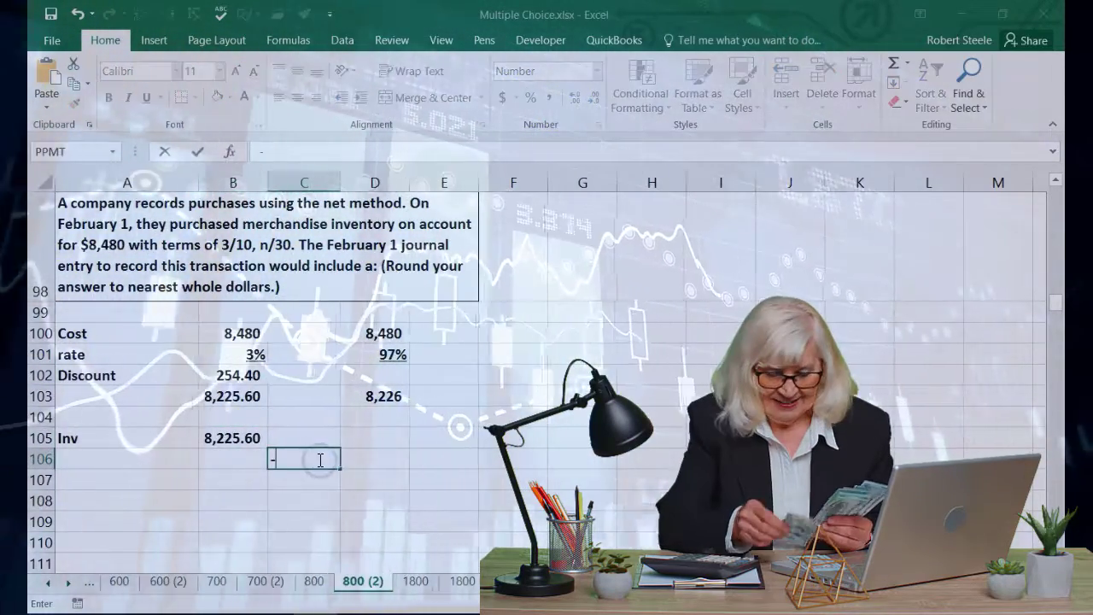
pyautogui.press('Return')
# Label the credit line AP in A106, indent it, and review both entry lines.
pyautogui.press('Up')
pyautogui.press('Left')
pyautogui.press('Left')
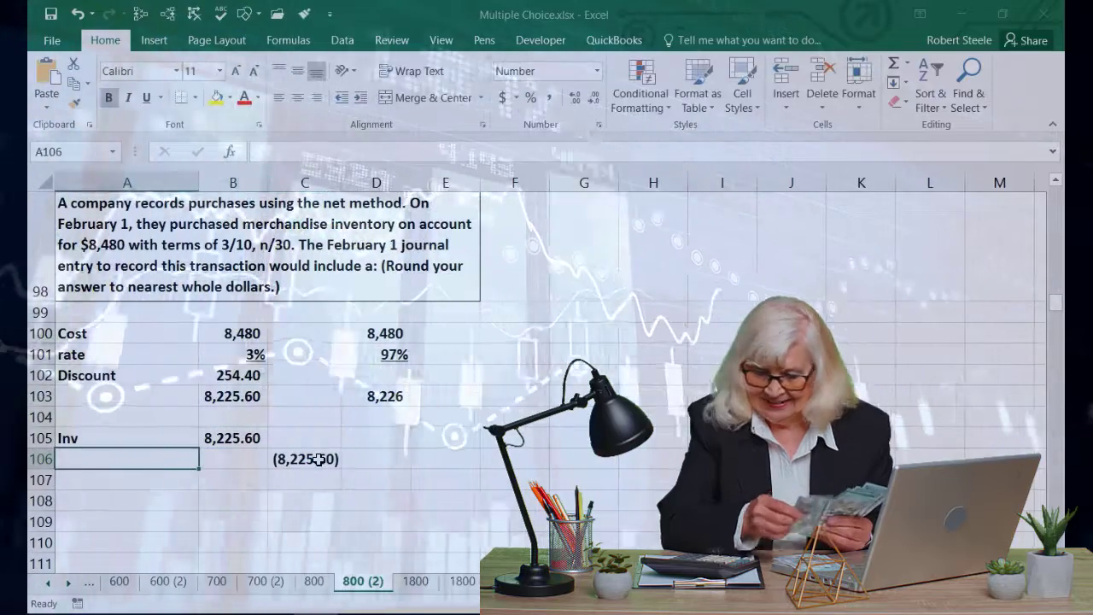
pyautogui.write('AP')
pyautogui.press('Return')
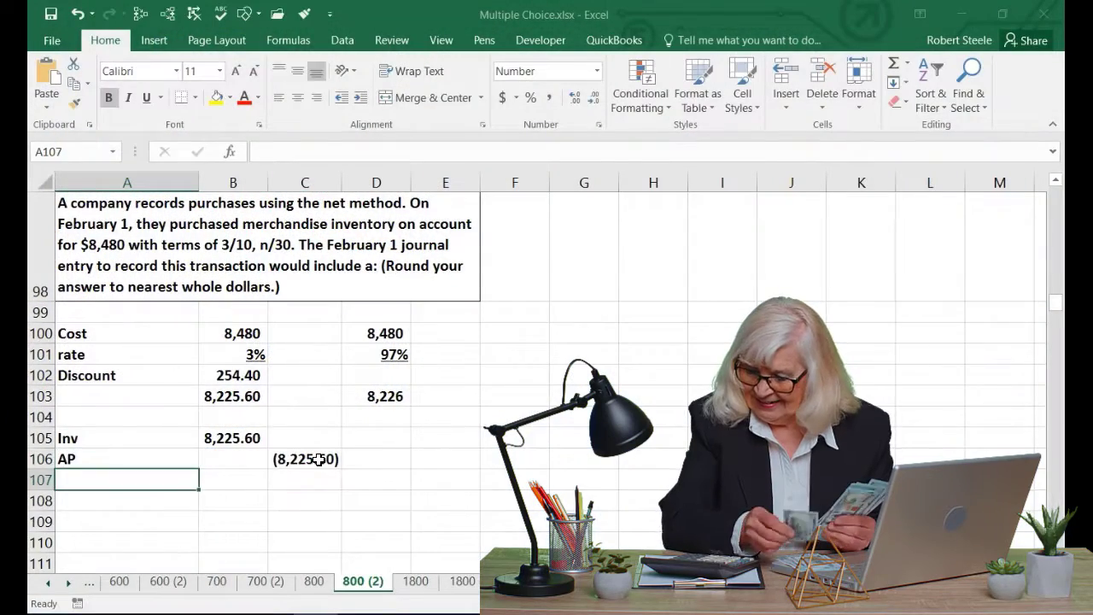
pyautogui.click(359, 98)
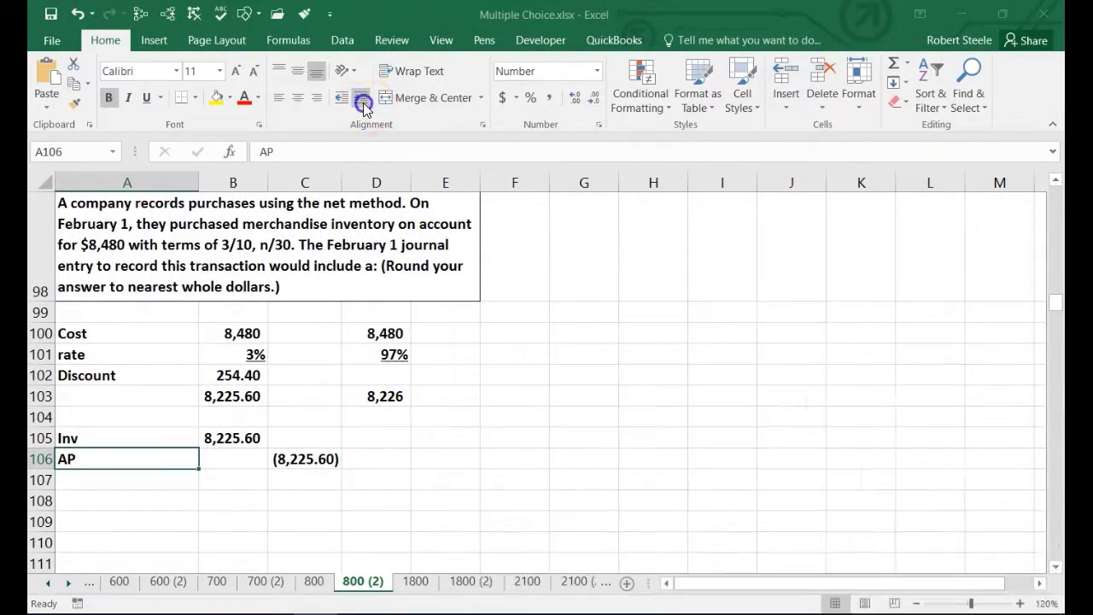
pyautogui.click(414, 472)
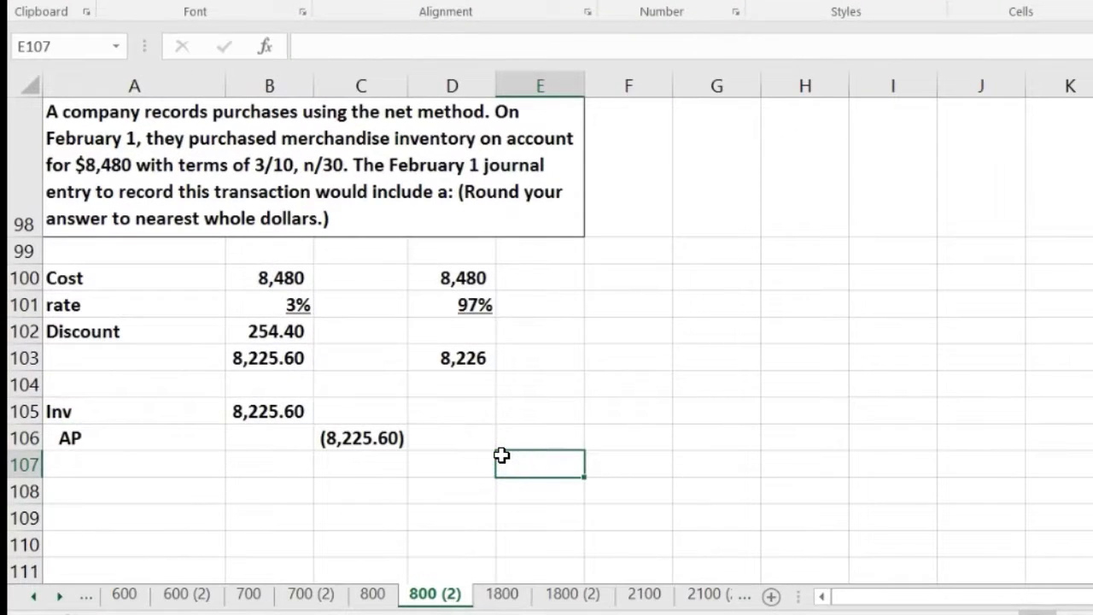
pyautogui.click(219, 412)
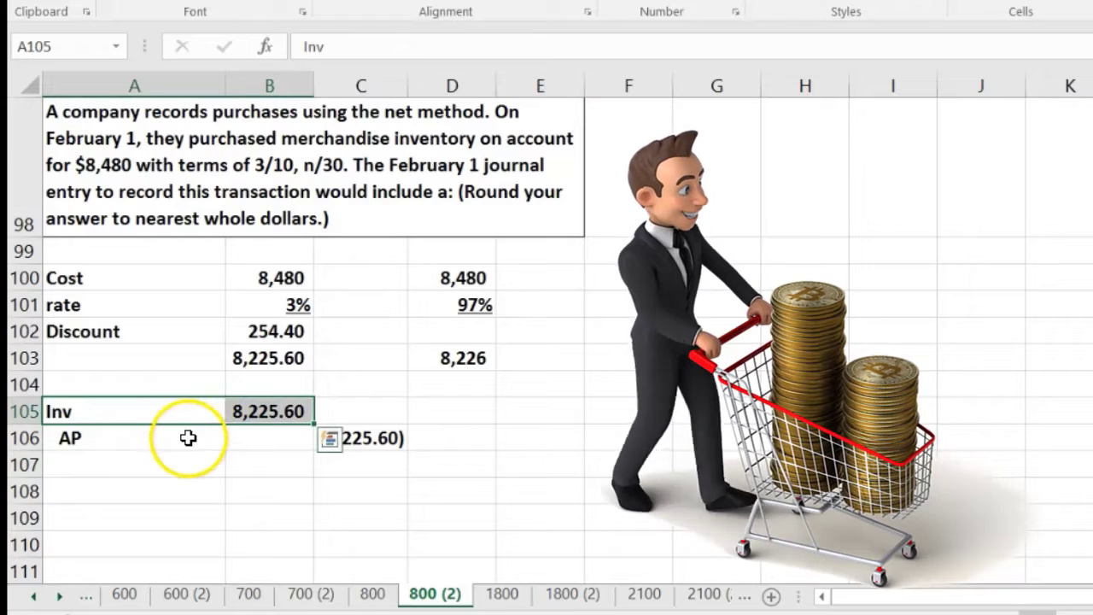
pyautogui.click(188, 437)
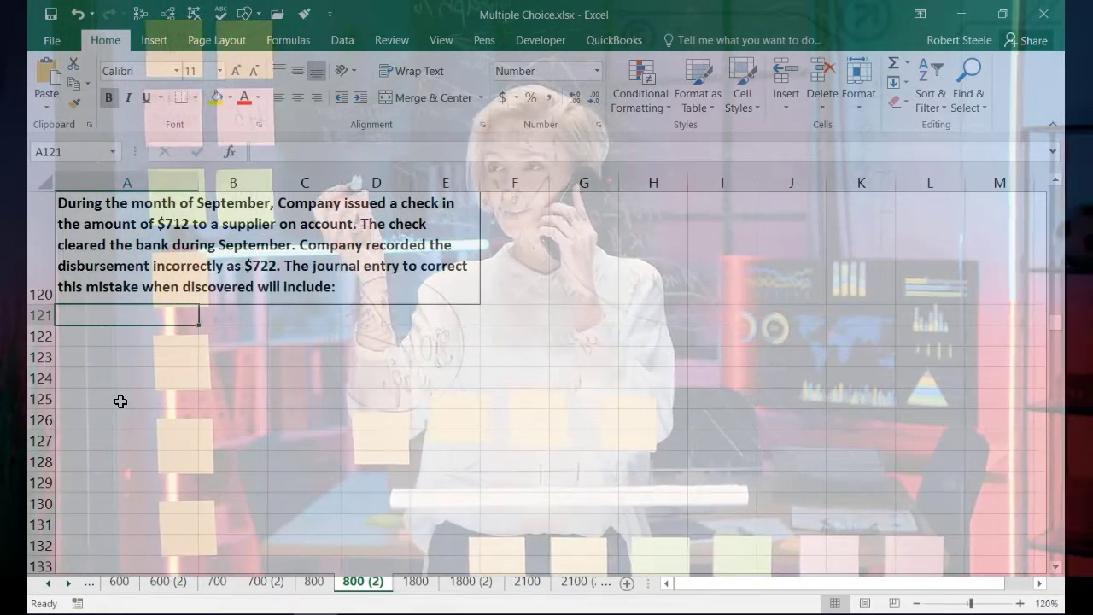
# Enter 712 in B122 and 722 in B123, with B124 =B122-B123 showing (10).
pyautogui.press('Down')
pyautogui.press('Right')
pyautogui.write('7')
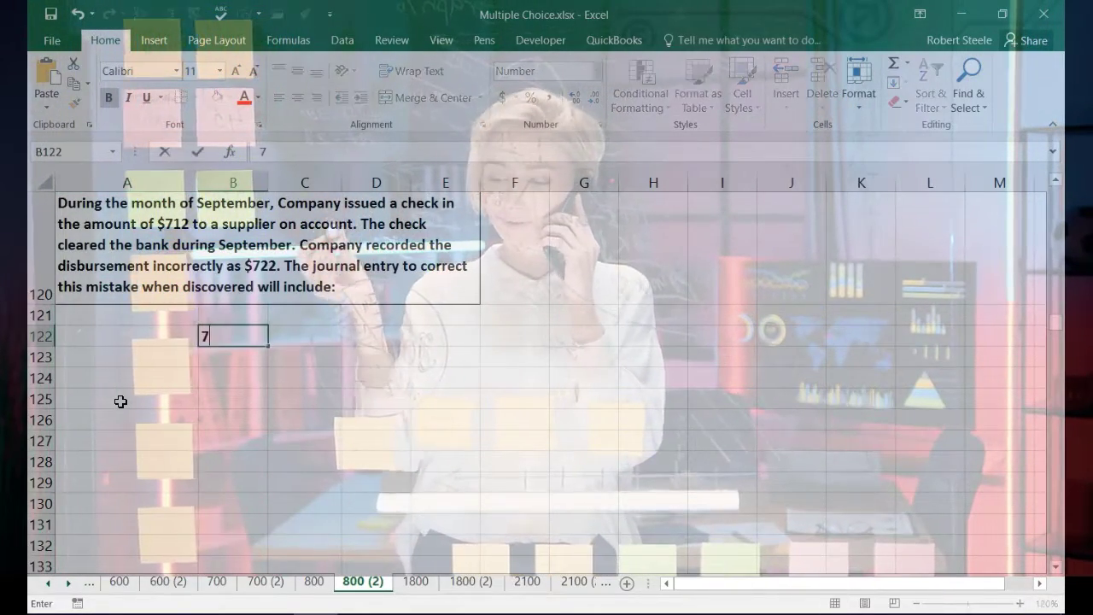
pyautogui.write('12')
pyautogui.press('Return')
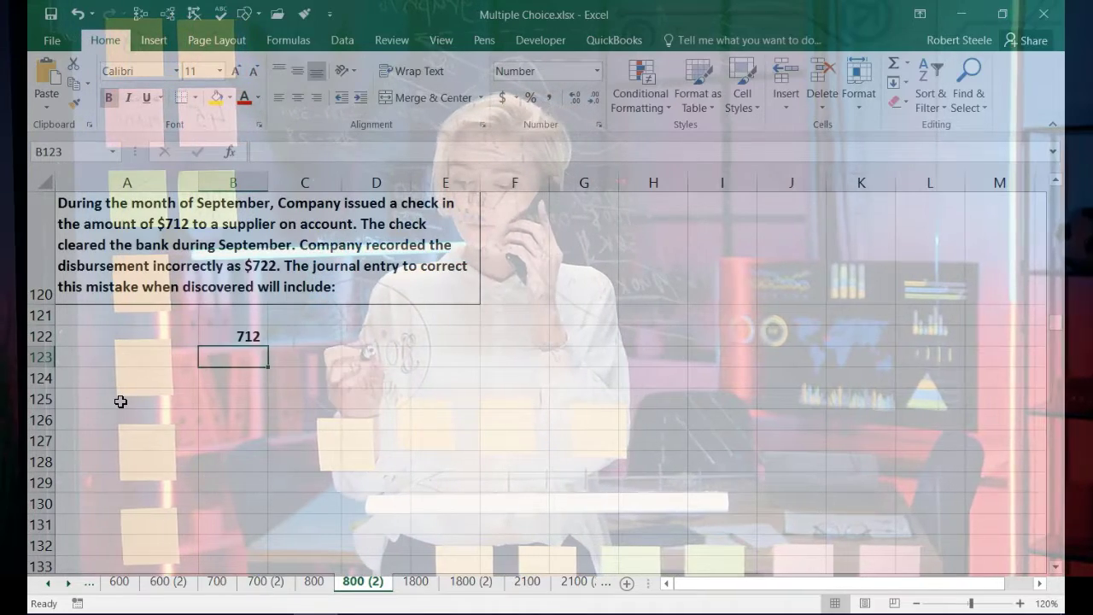
pyautogui.write('72')
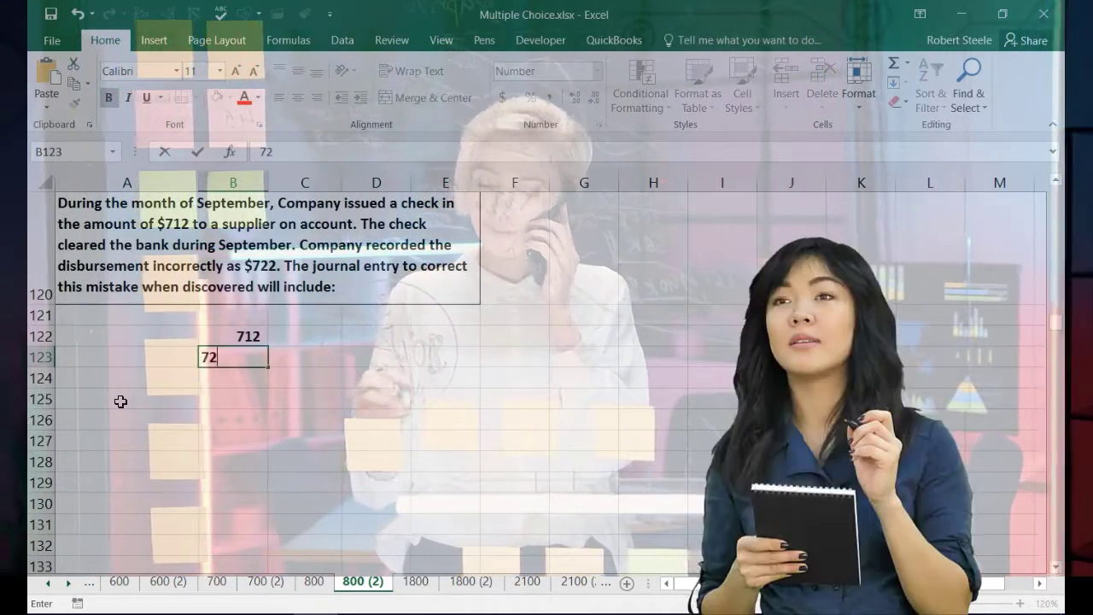
pyautogui.write('2')
pyautogui.press('Return')
pyautogui.write('=')
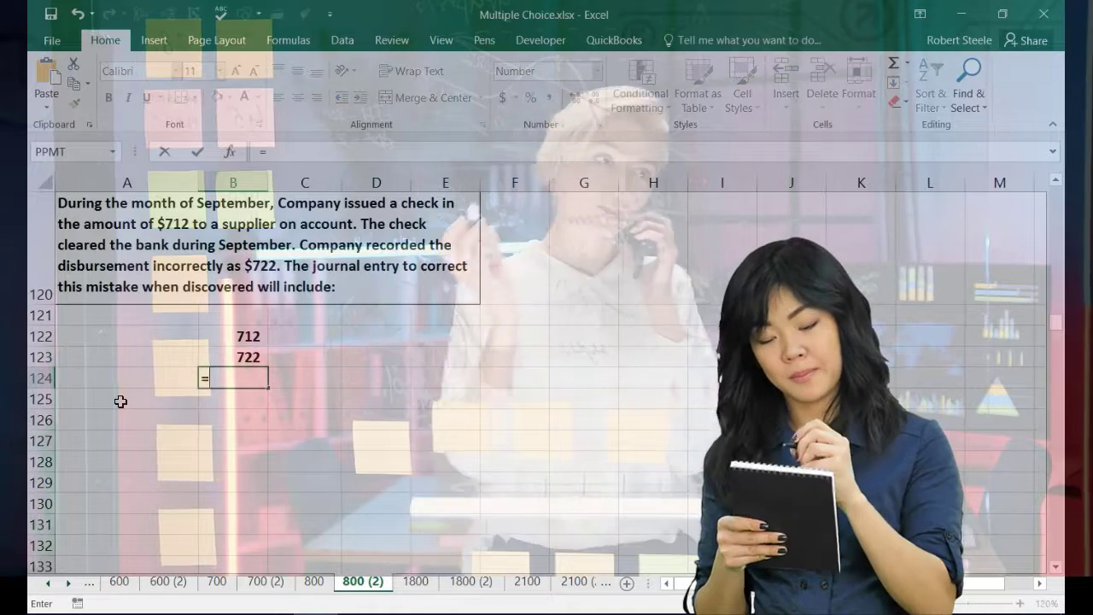
pyautogui.press('Up')
pyautogui.press('Up')
pyautogui.write('-')
pyautogui.press('Return')
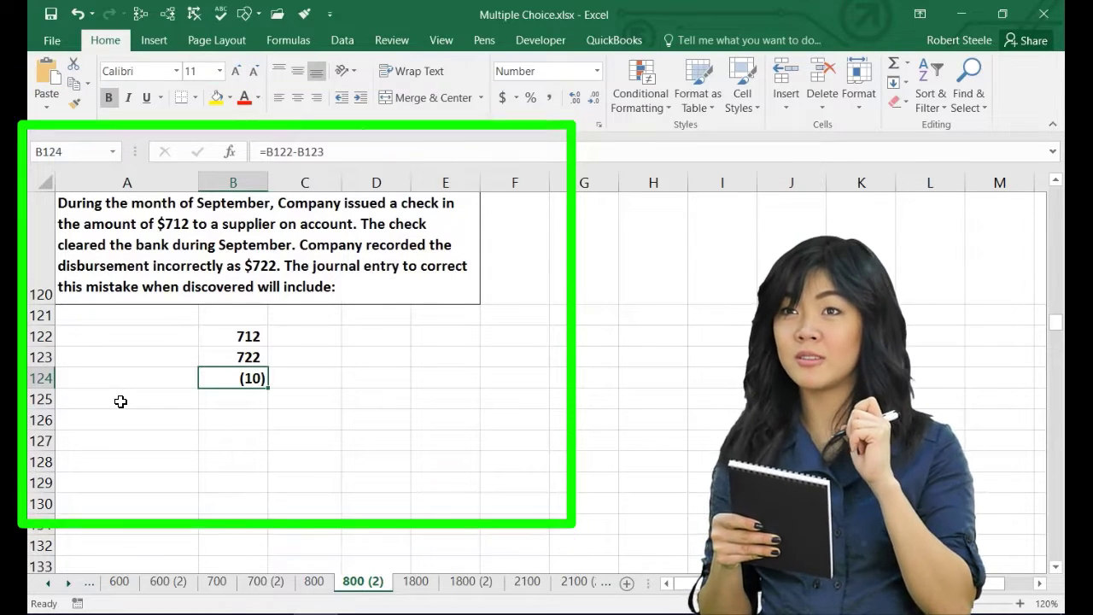
pyautogui.click(223, 336)
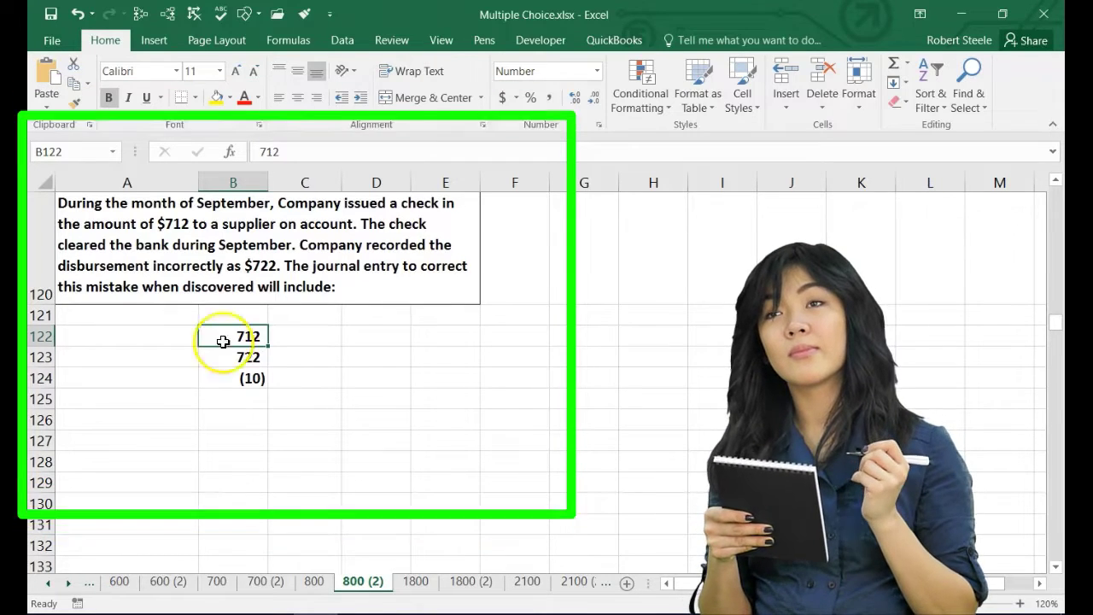
# Review the 712, 722 and (10) difference cells in B122 through B124.
pyautogui.click(228, 379)
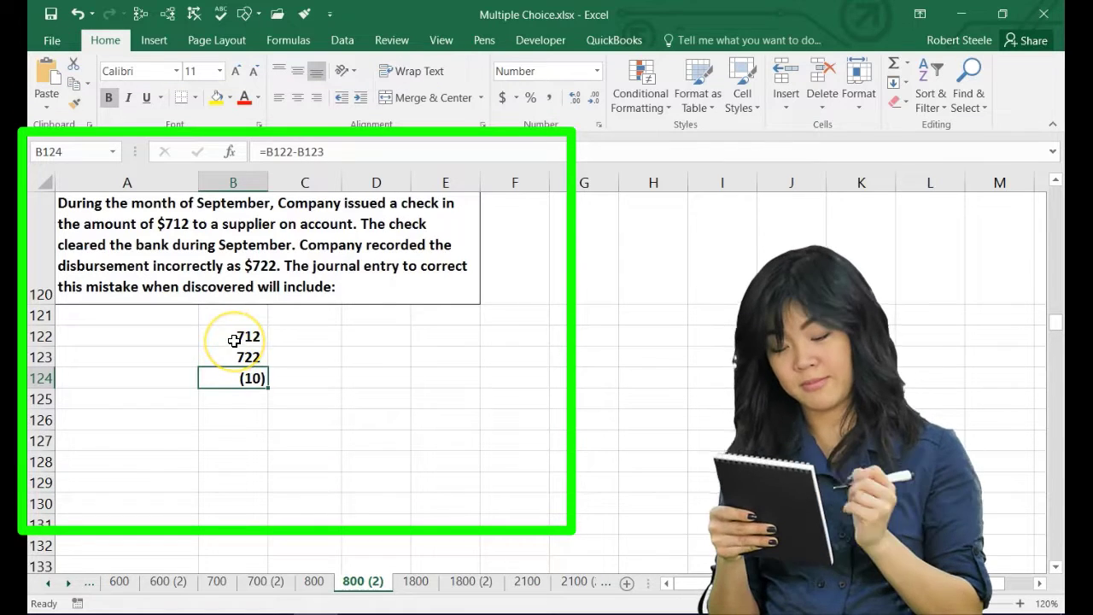
pyautogui.click(229, 377)
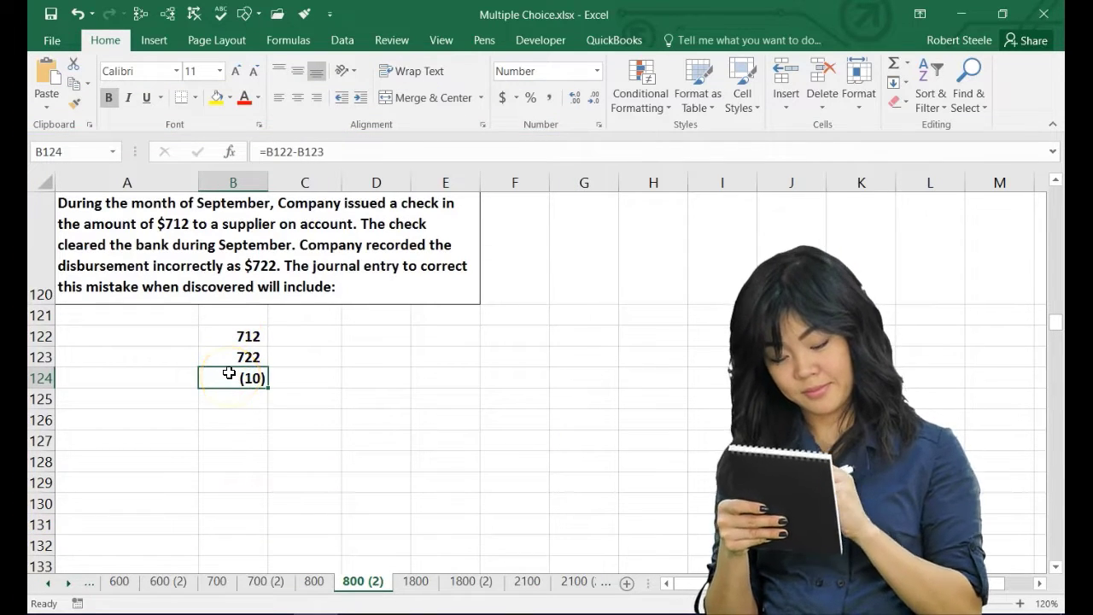
pyautogui.click(226, 336)
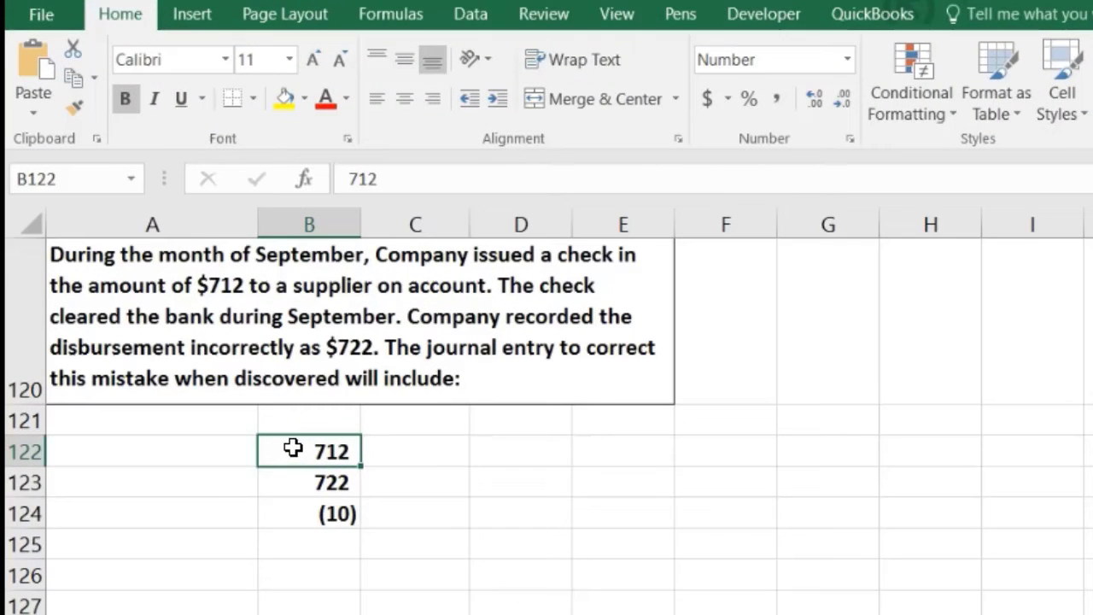
pyautogui.click(289, 484)
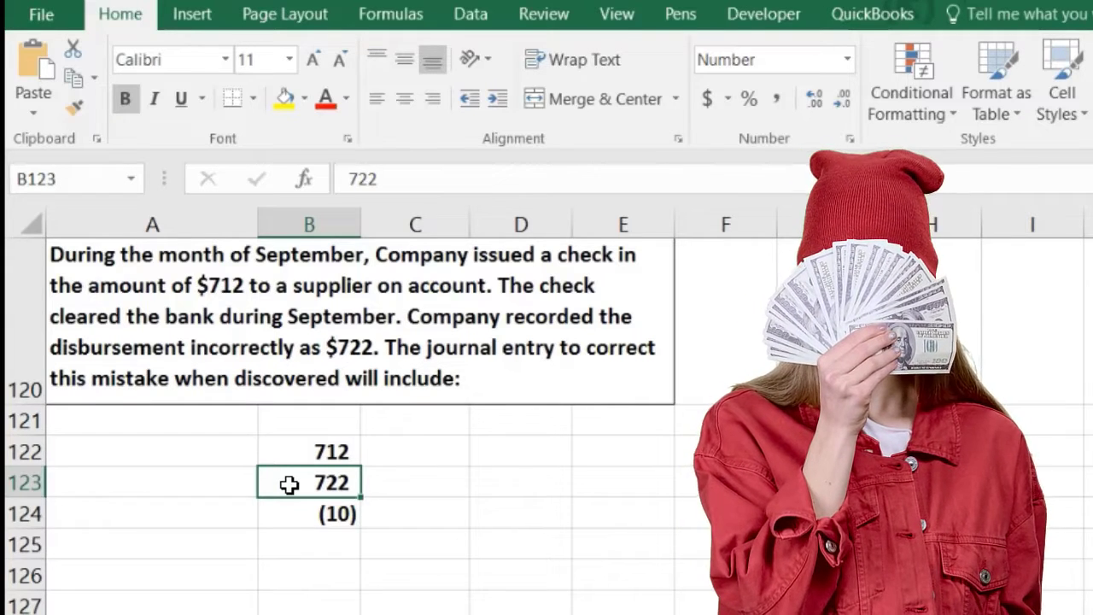
pyautogui.click(279, 513)
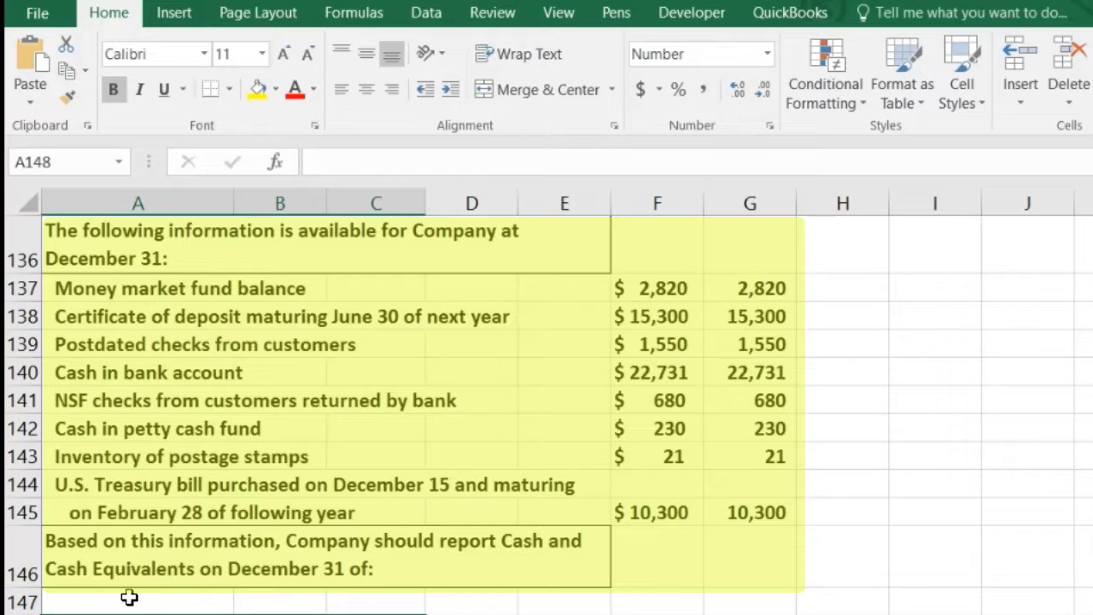
pyautogui.click(129, 603)
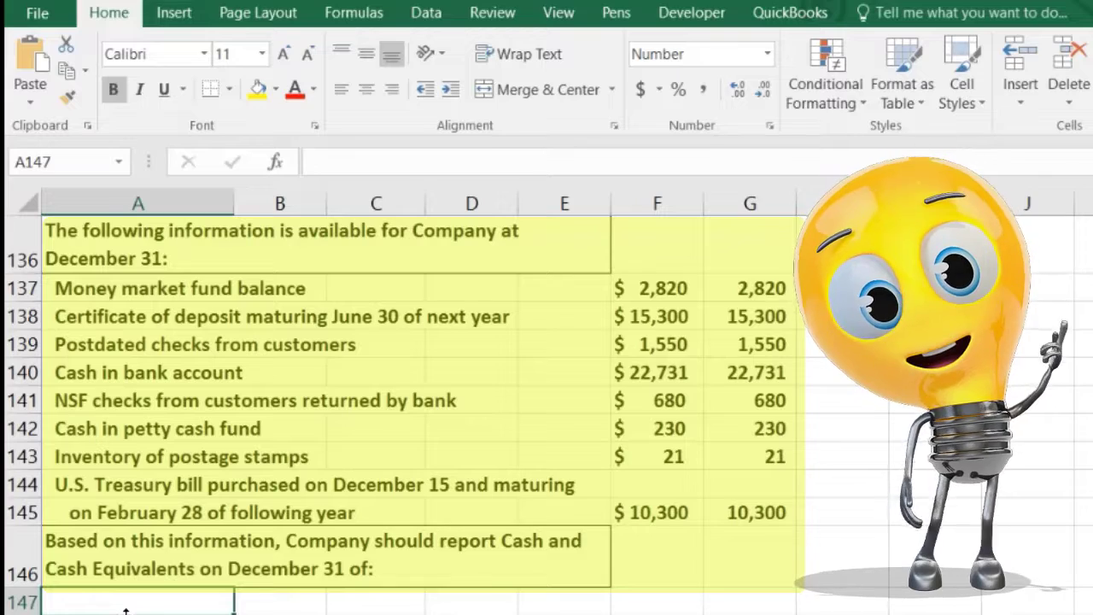
pyautogui.click(746, 291)
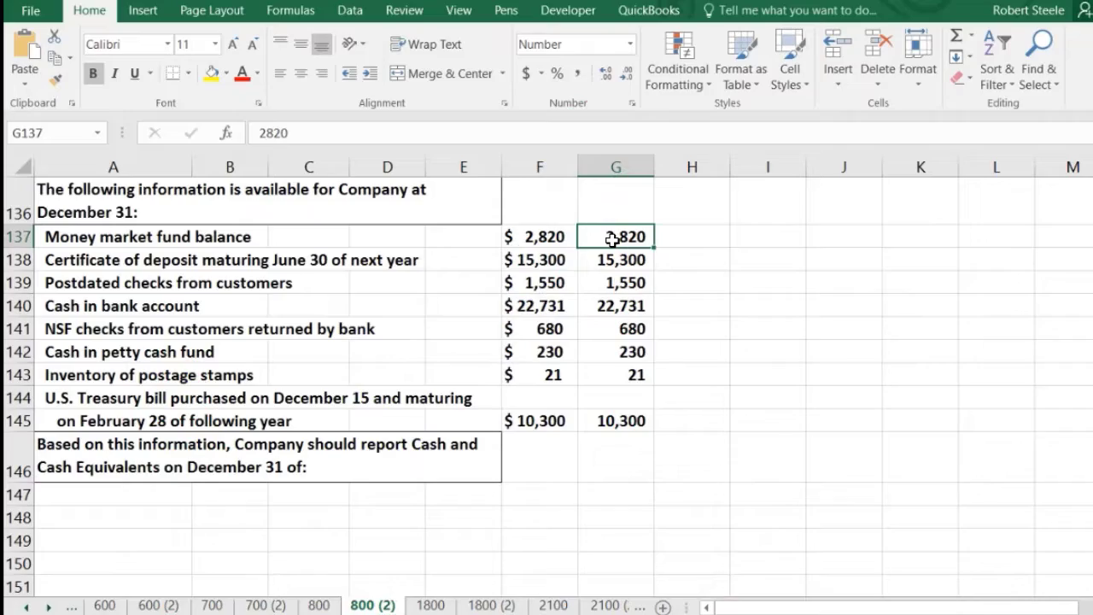
# Enter =SUM(I137:I145) in I146 as the column I total, currently 0.
pyautogui.press('Down')
pyautogui.press('Down')
pyautogui.press('Down')
pyautogui.press('Down')
pyautogui.press('Down')
pyautogui.press('Down')
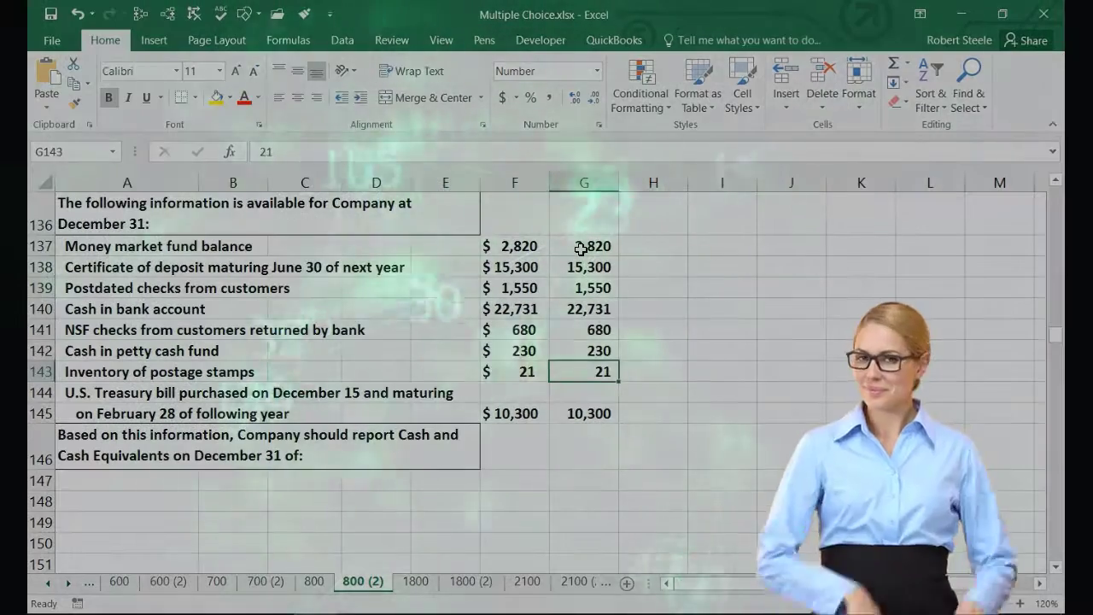
pyautogui.press('Down')
pyautogui.press('Down')
pyautogui.press('Down')
pyautogui.press('Down')
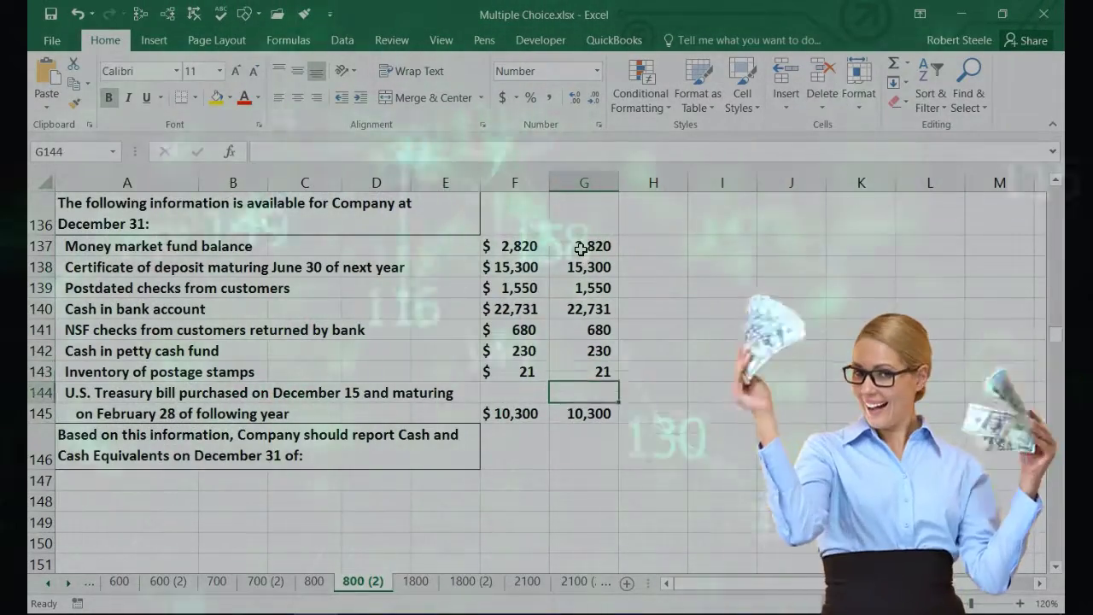
pyautogui.press('Right')
pyautogui.press('Right')
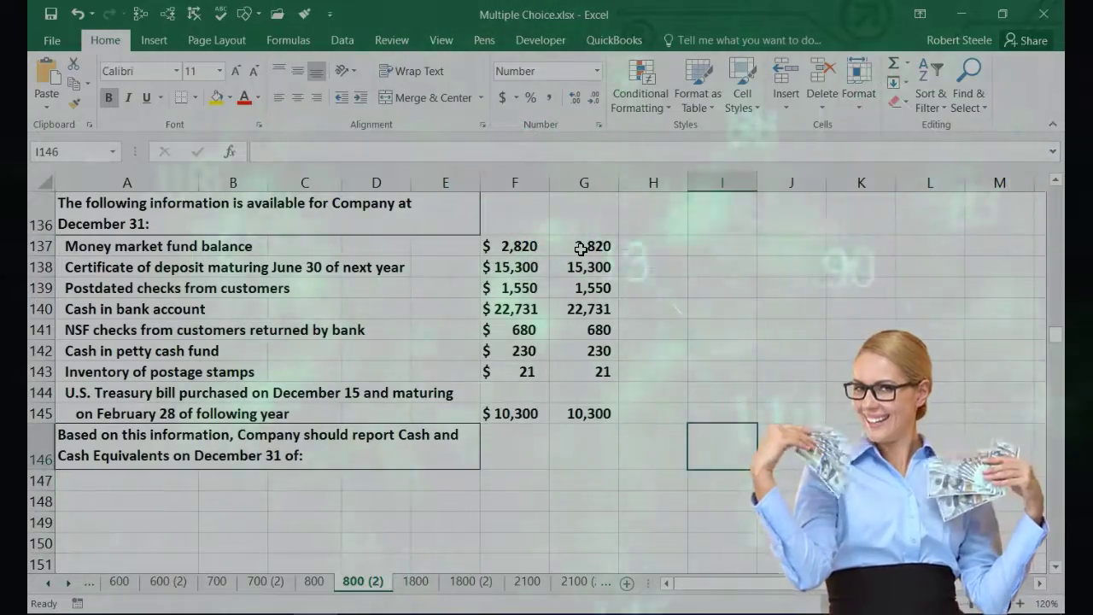
pyautogui.press('Up')
pyautogui.write('sum(')
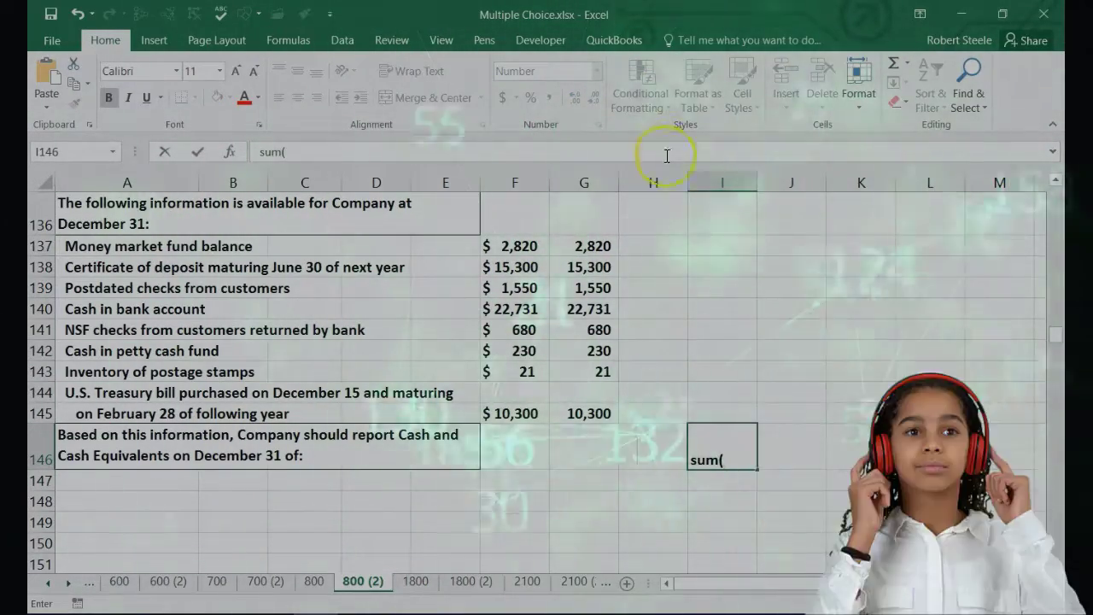
pyautogui.moveTo(706, 246); pyautogui.dragTo(714, 306)
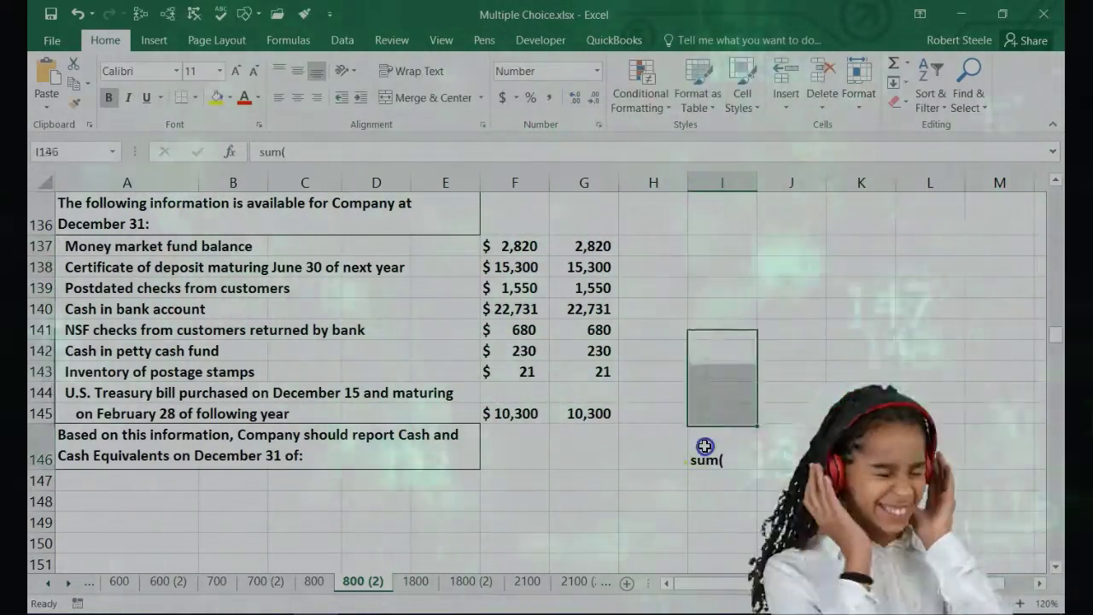
pyautogui.click(702, 449)
pyautogui.write('=')
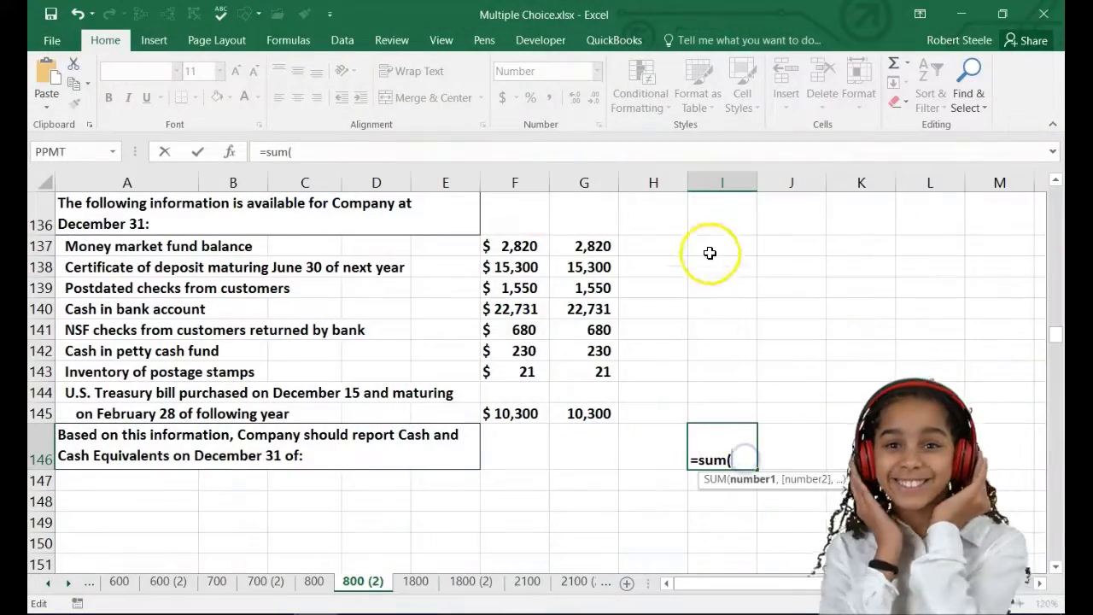
pyautogui.moveTo(709, 253); pyautogui.dragTo(720, 413)
pyautogui.press('Return')
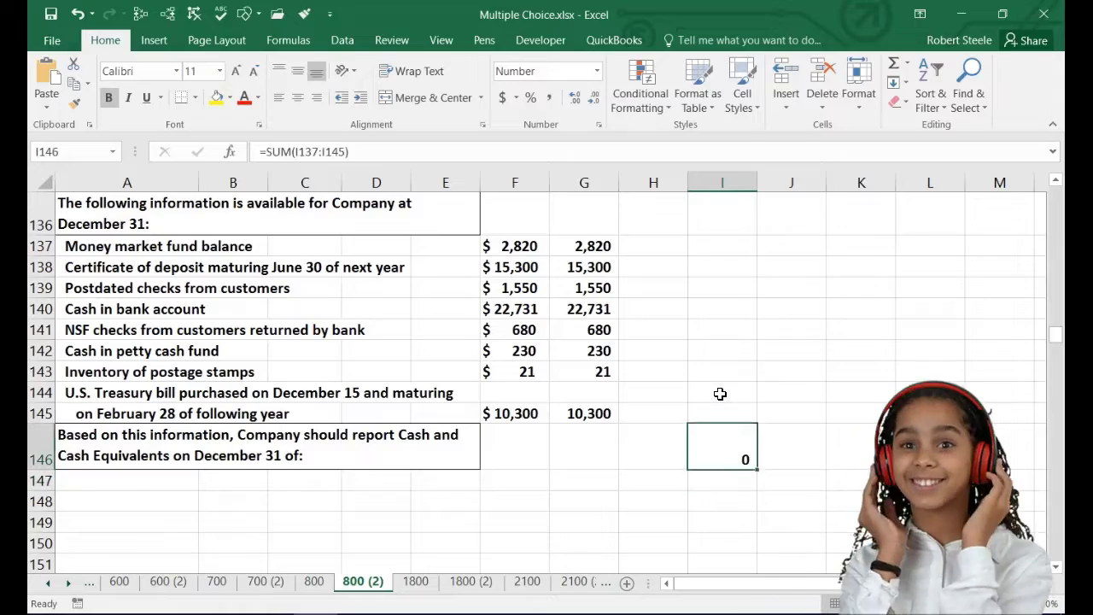
pyautogui.press('Up')
pyautogui.press('Up')
pyautogui.press('Up')
pyautogui.press('Up')
pyautogui.press('Up')
pyautogui.press('Up')
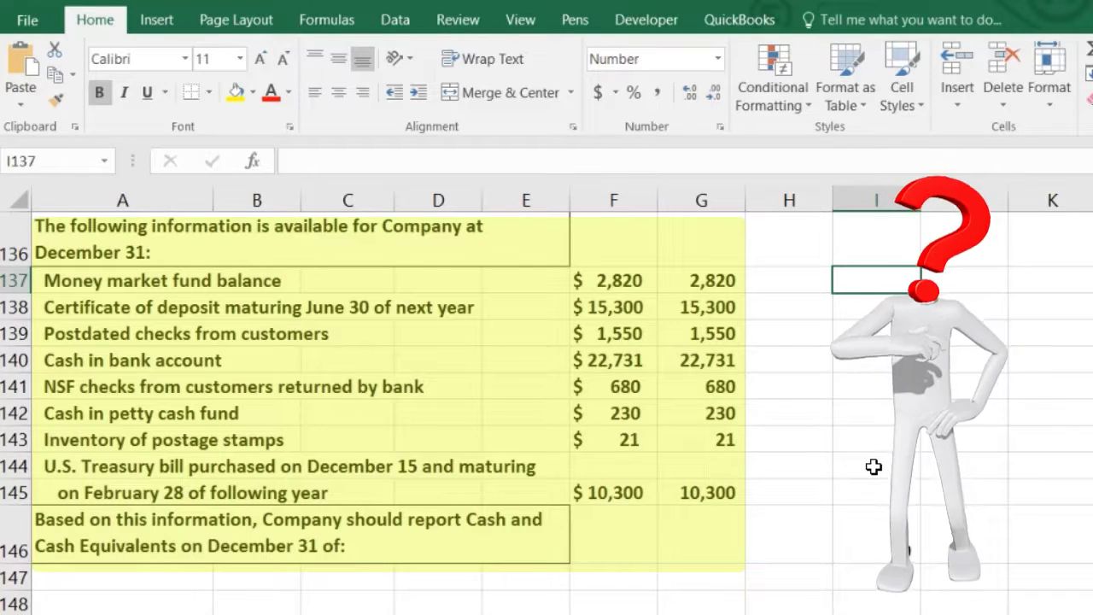
# Link I137 to the money market amount in G137 and I140 to cash in bank.
pyautogui.write('=')
pyautogui.press('Left')
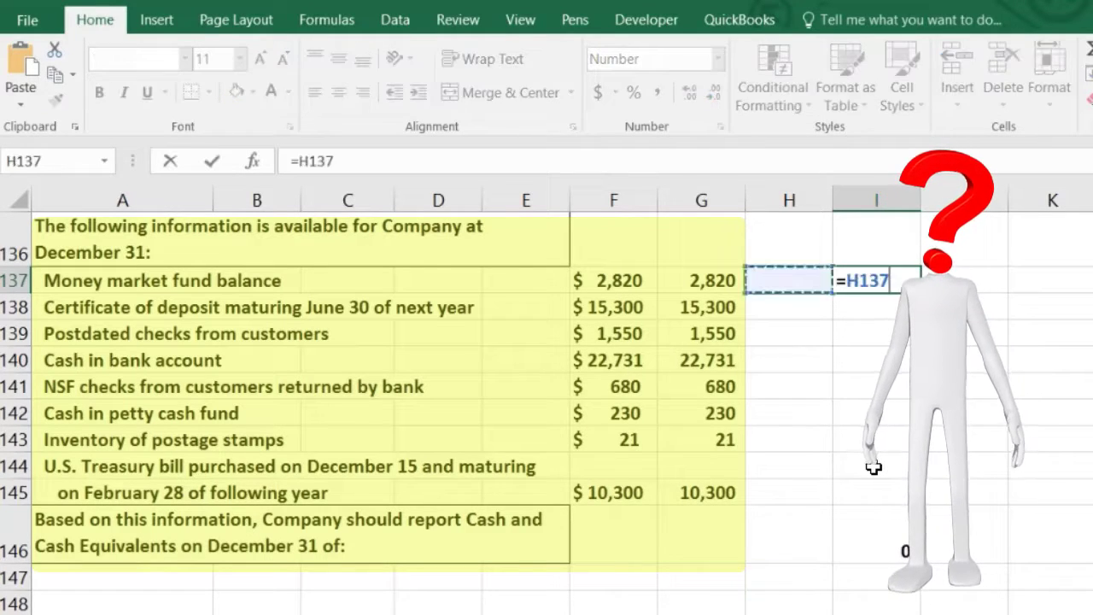
pyautogui.press('Left')
pyautogui.press('Return')
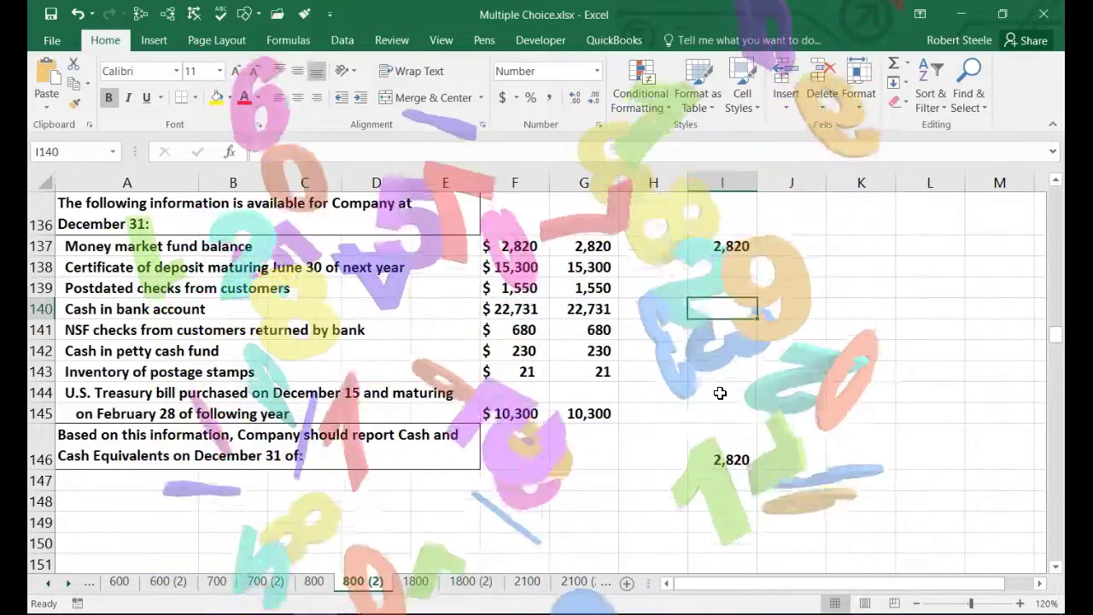
pyautogui.write('=')
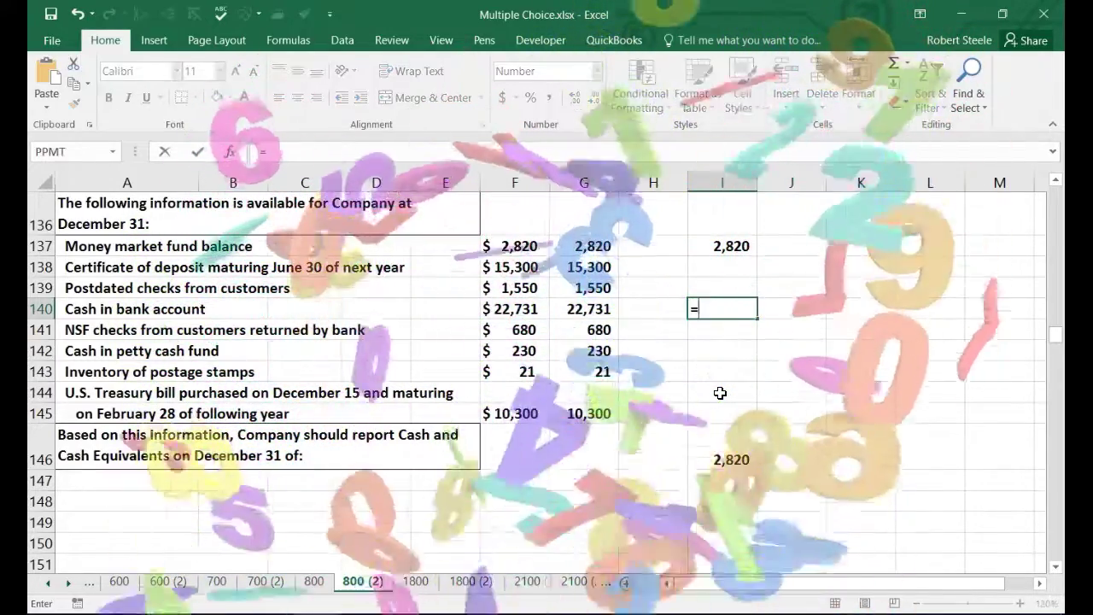
pyautogui.press('Left')
pyautogui.press('Left')
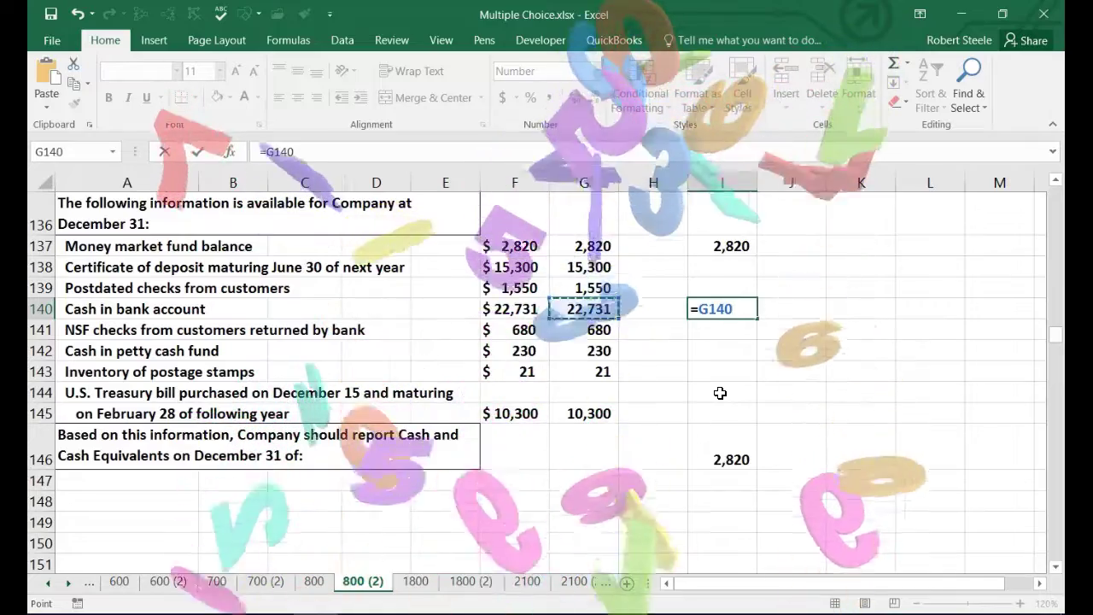
pyautogui.press('Return')
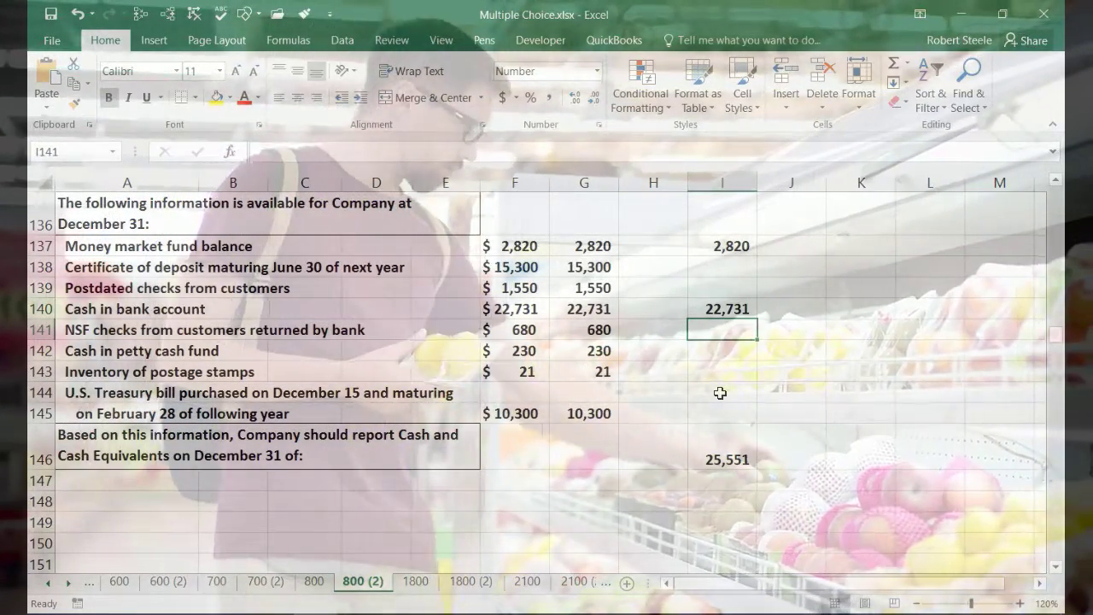
# Pull the petty cash and Treasury bill amounts into I142 and I145, bringing I146 to 36,081.
pyautogui.press('Up')
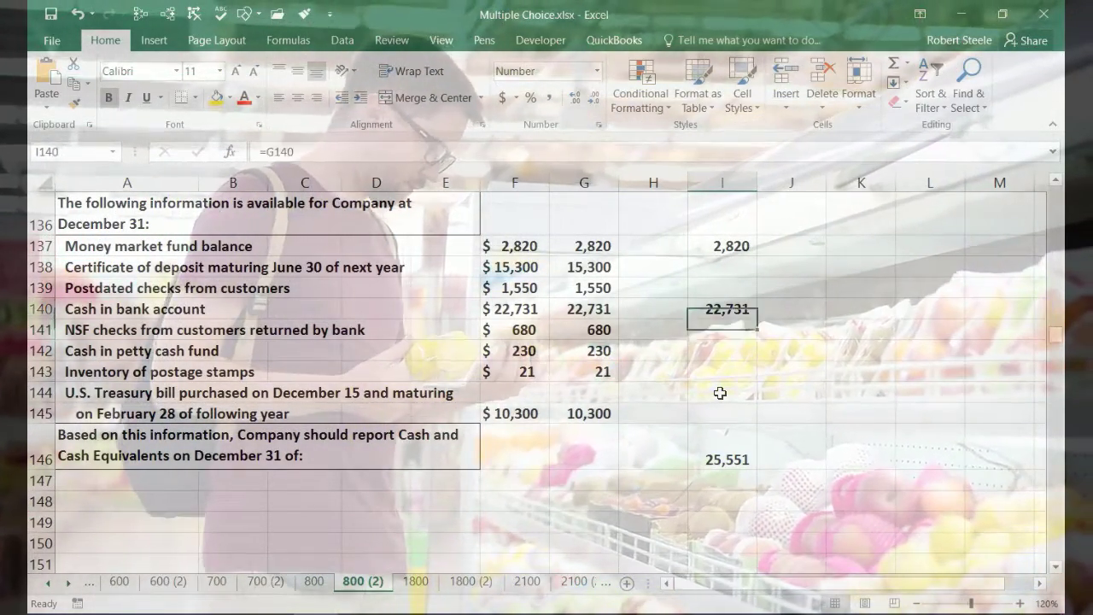
pyautogui.press('Down')
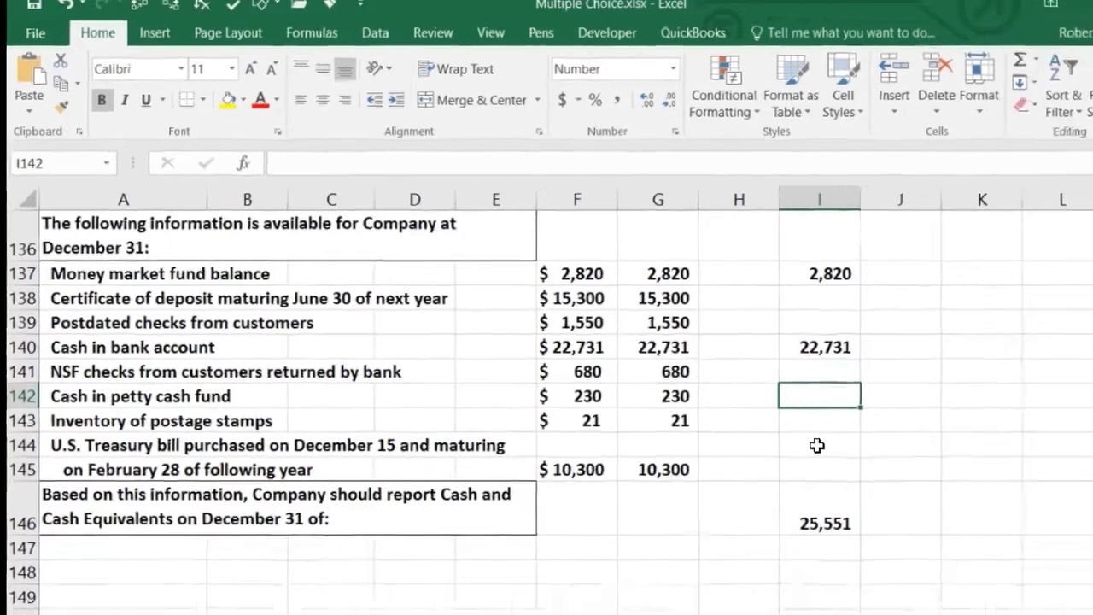
pyautogui.write('=')
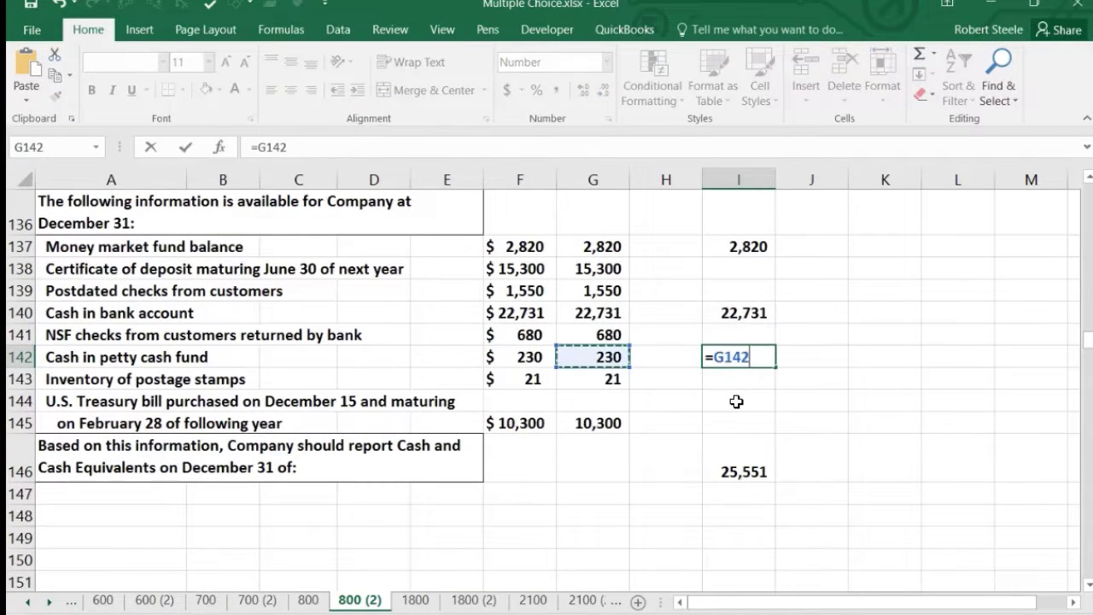
pyautogui.press('Return')
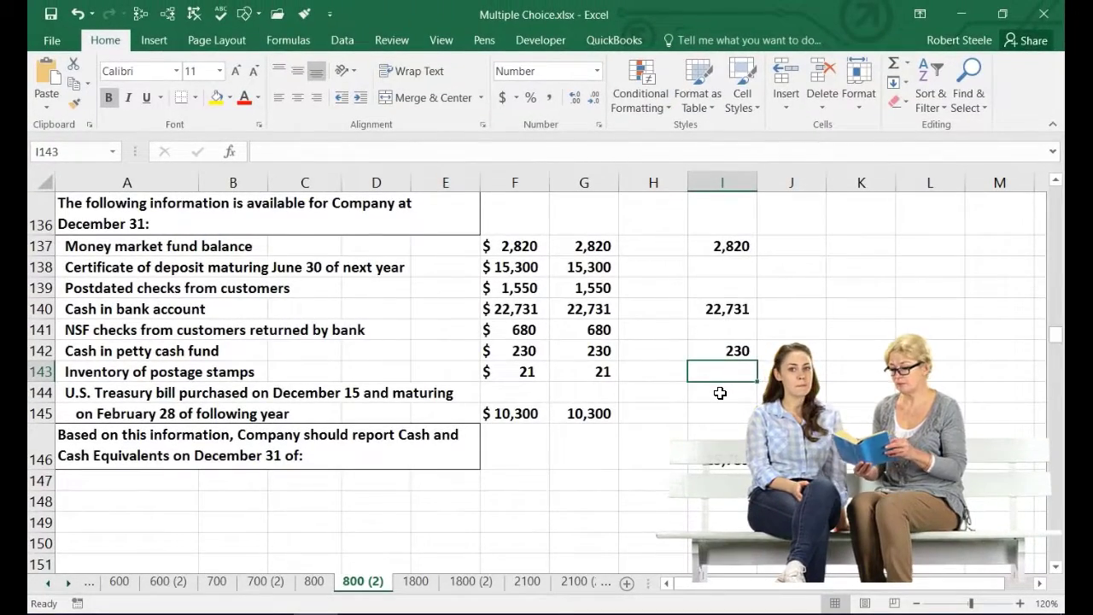
pyautogui.press('Down')
pyautogui.press('Down')
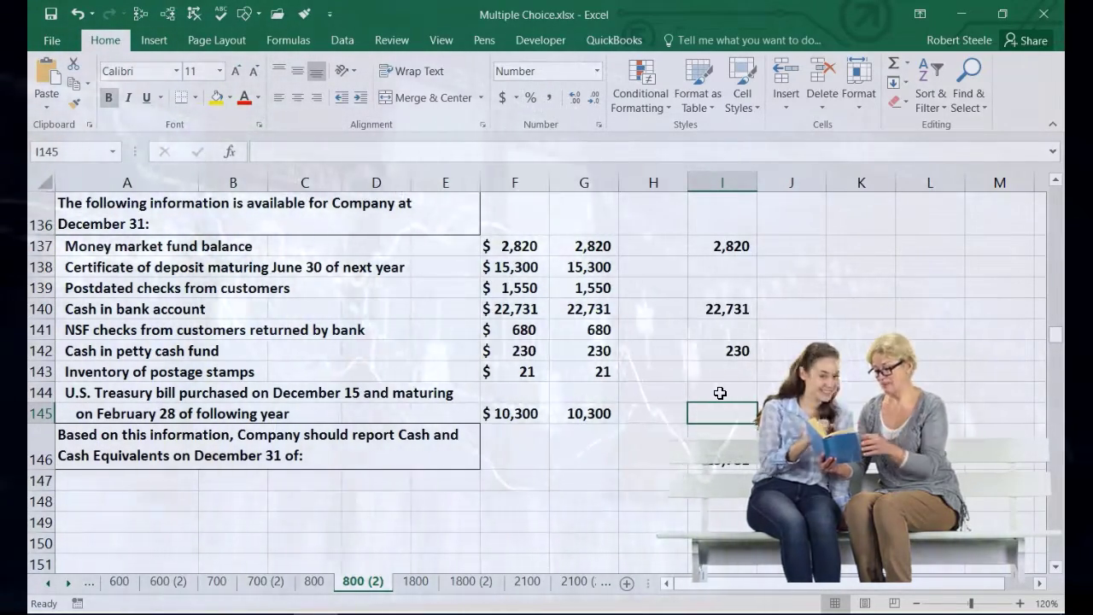
pyautogui.write('=')
pyautogui.press('Left')
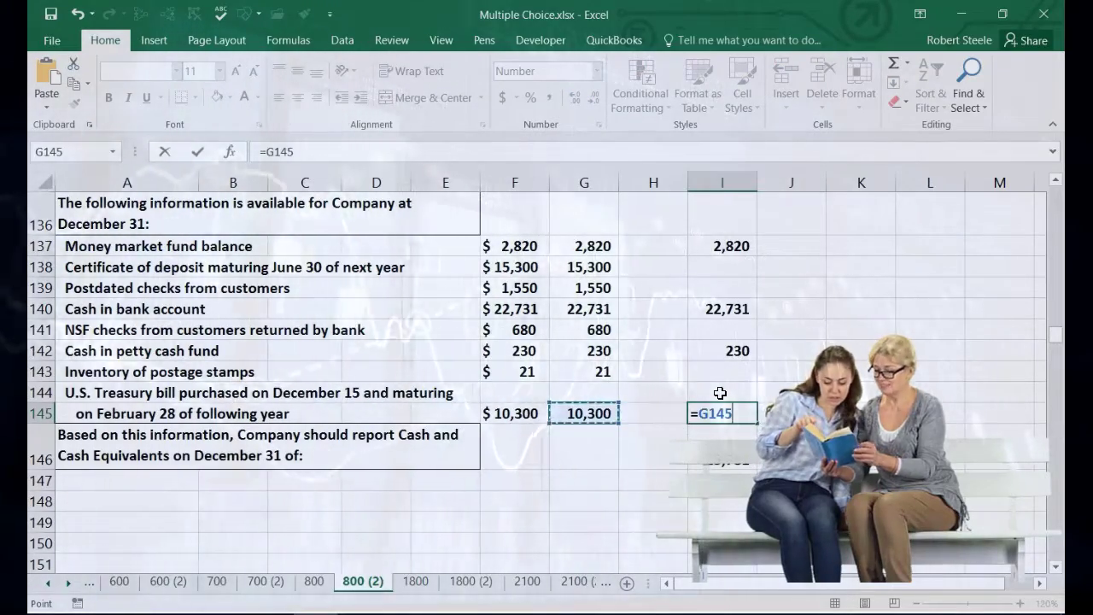
pyautogui.press('Return')
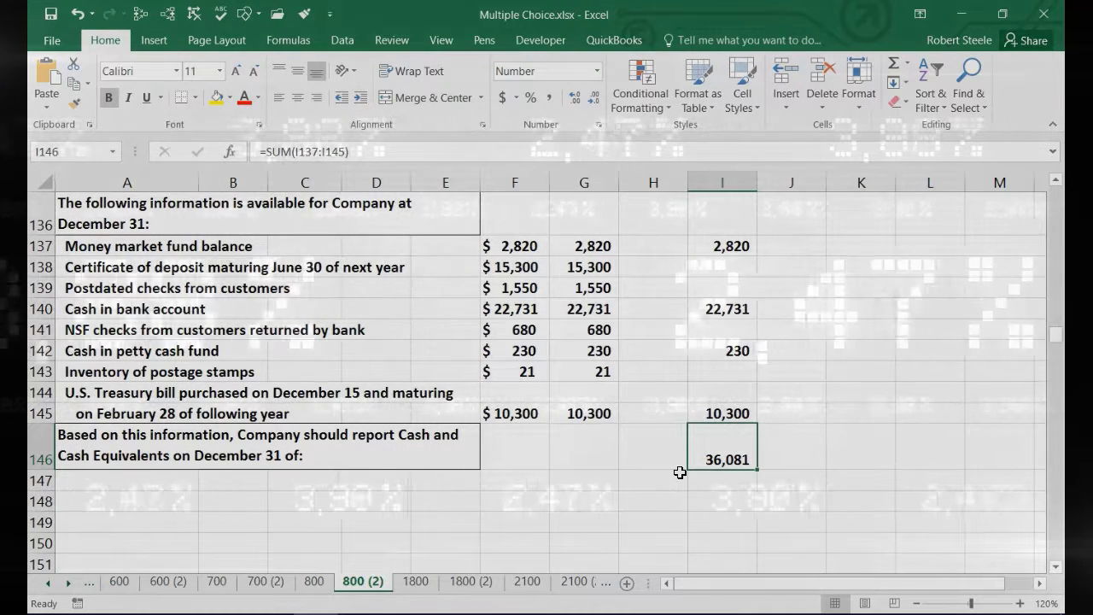
# Scroll to the petty cash shortage question and select A166 for the answer.
pyautogui.scroll(-9, 159, 378)
pyautogui.click(159, 378)
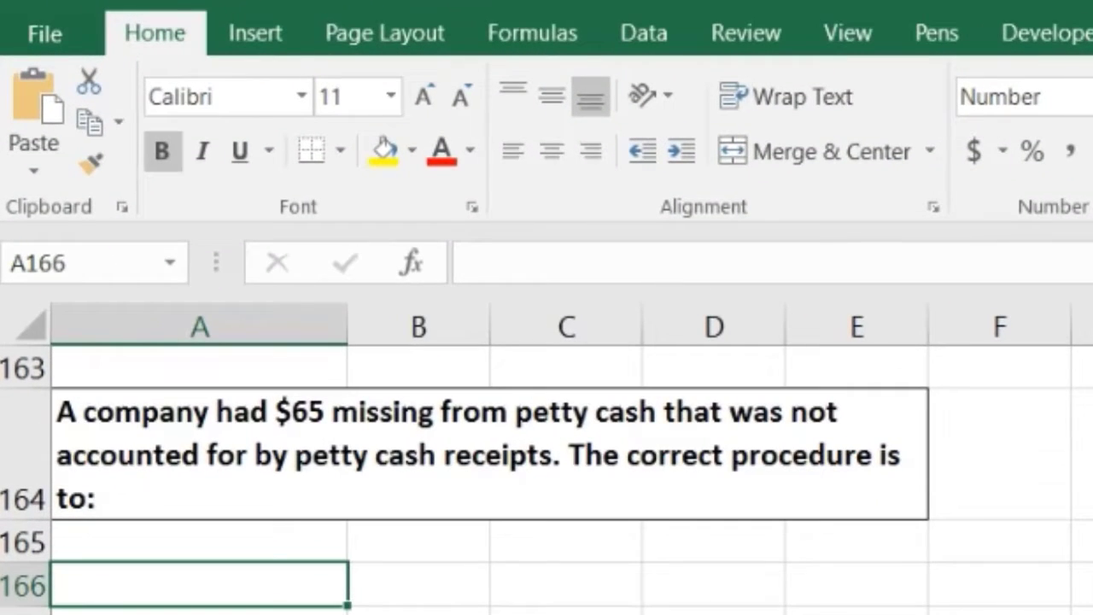
# Enter the debit line Cash over short with 65 in row 166.
pyautogui.write('Cash')
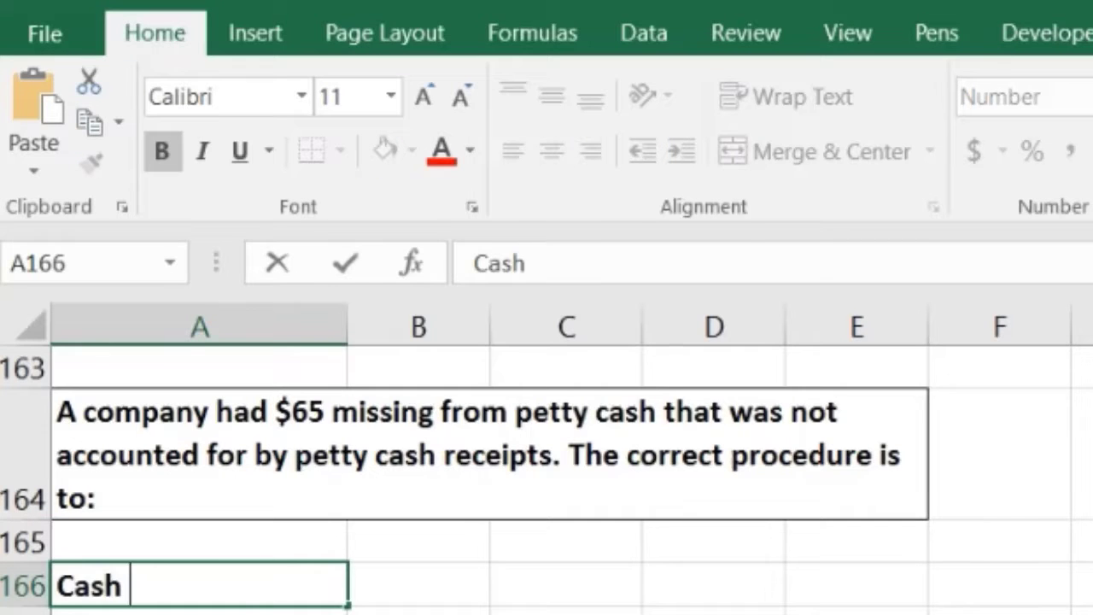
pyautogui.write(' over short')
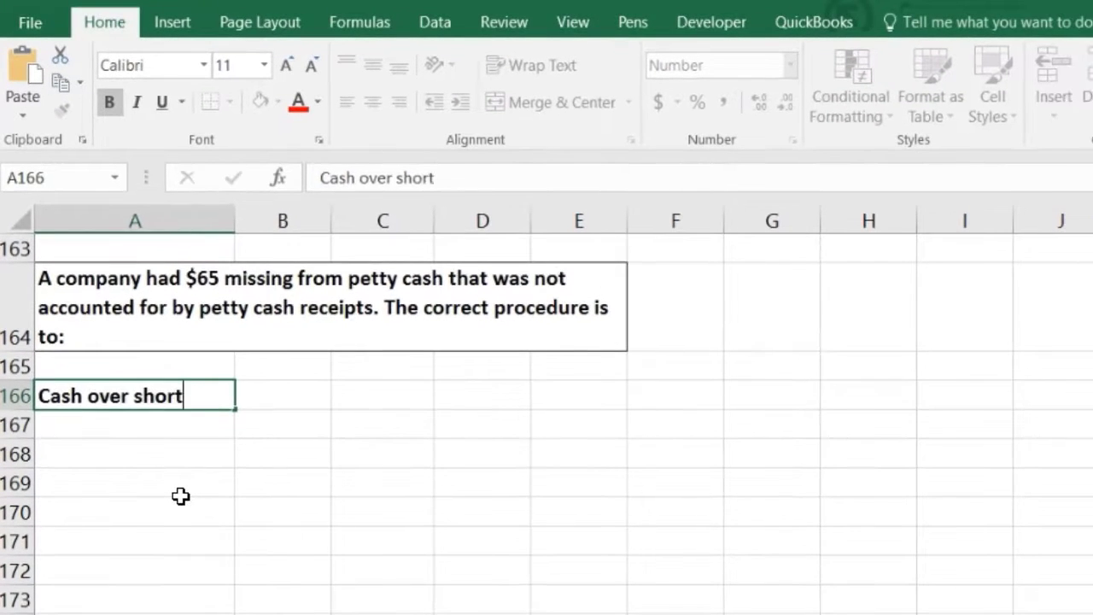
pyautogui.press('Tab')
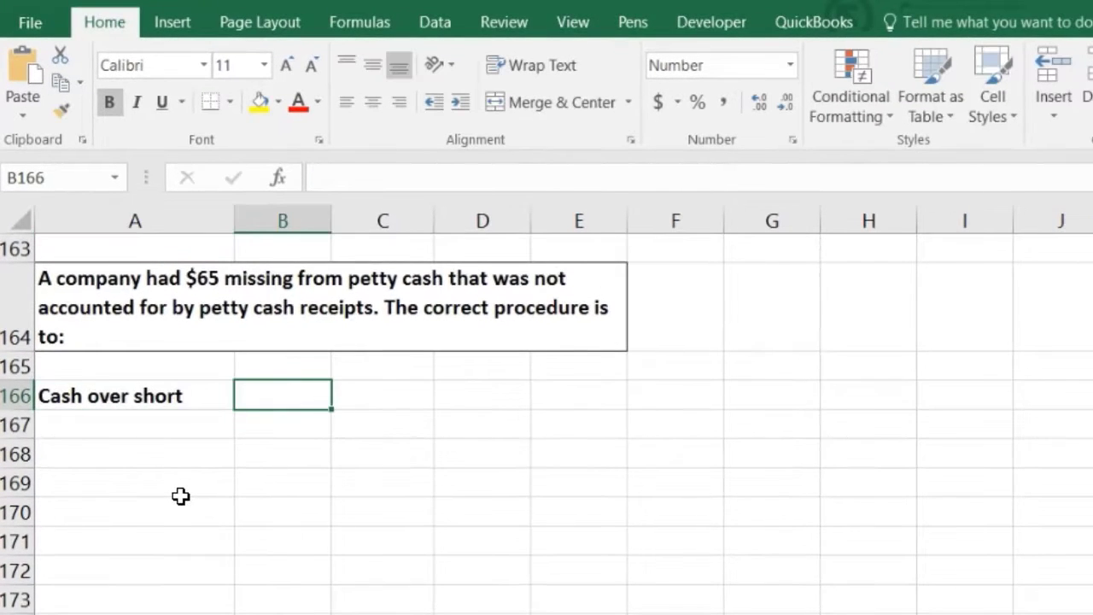
pyautogui.write('65')
pyautogui.press('Return')
# Add the credit line Cash in row 167 with =-B166, showing (65).
pyautogui.press('Right')
pyautogui.press('Right')
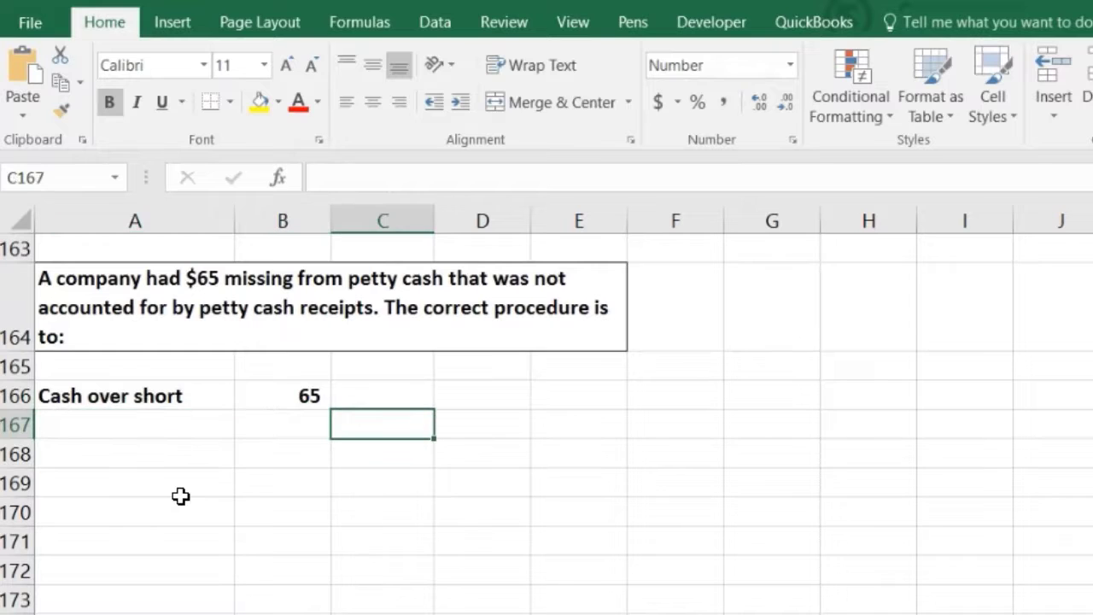
pyautogui.write('-B166')
pyautogui.press('Return')
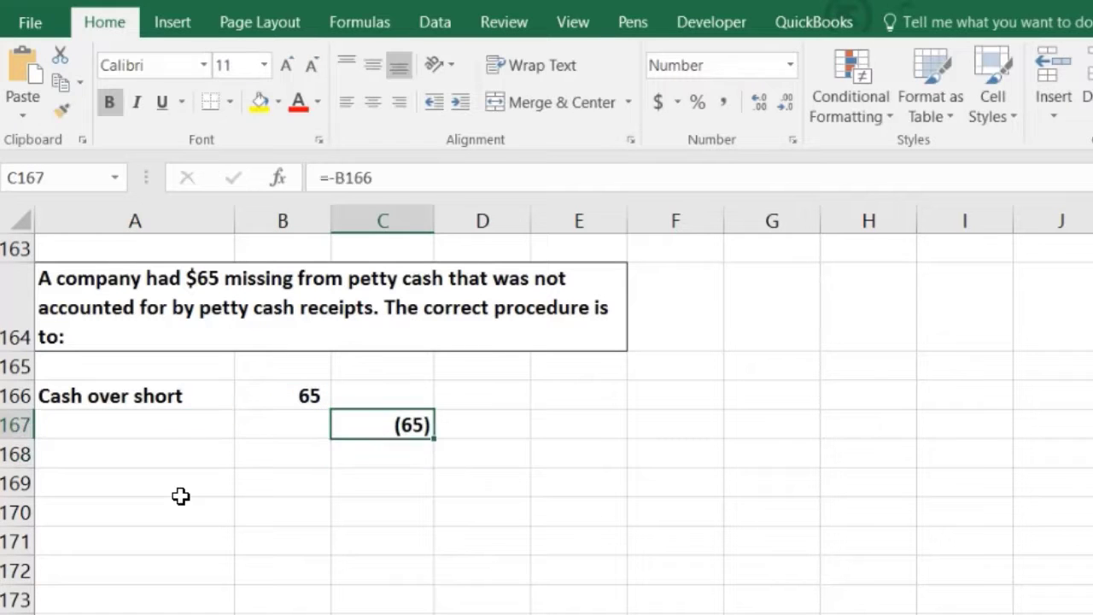
pyautogui.press('Left')
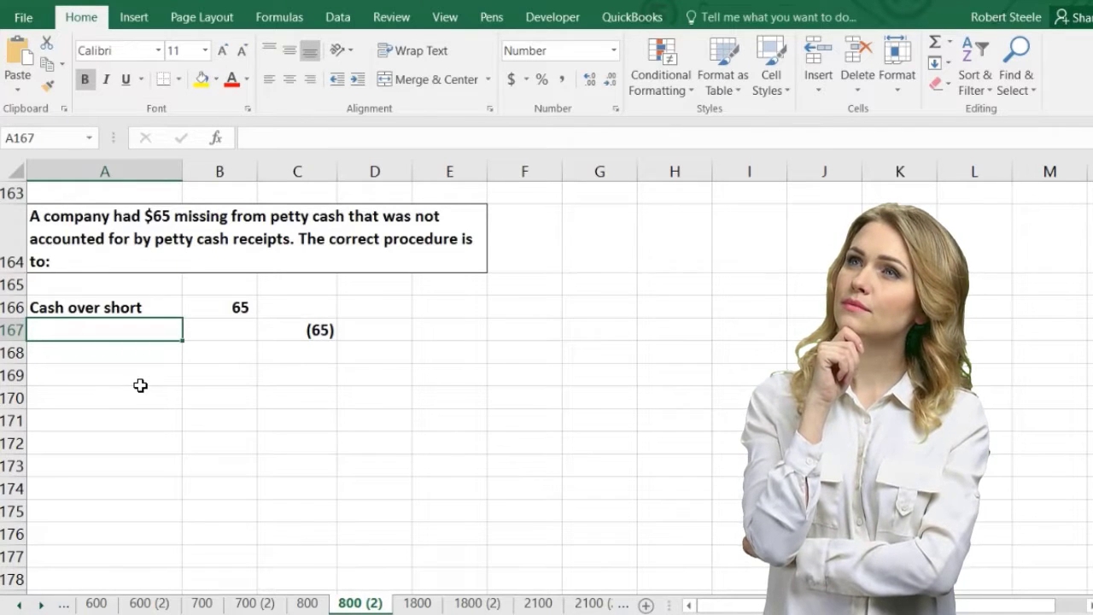
pyautogui.press('F2')
pyautogui.hotkey('ctrl', 'shift', 'Left')
pyautogui.hotkey('ctrl', 'shift', 'Left')
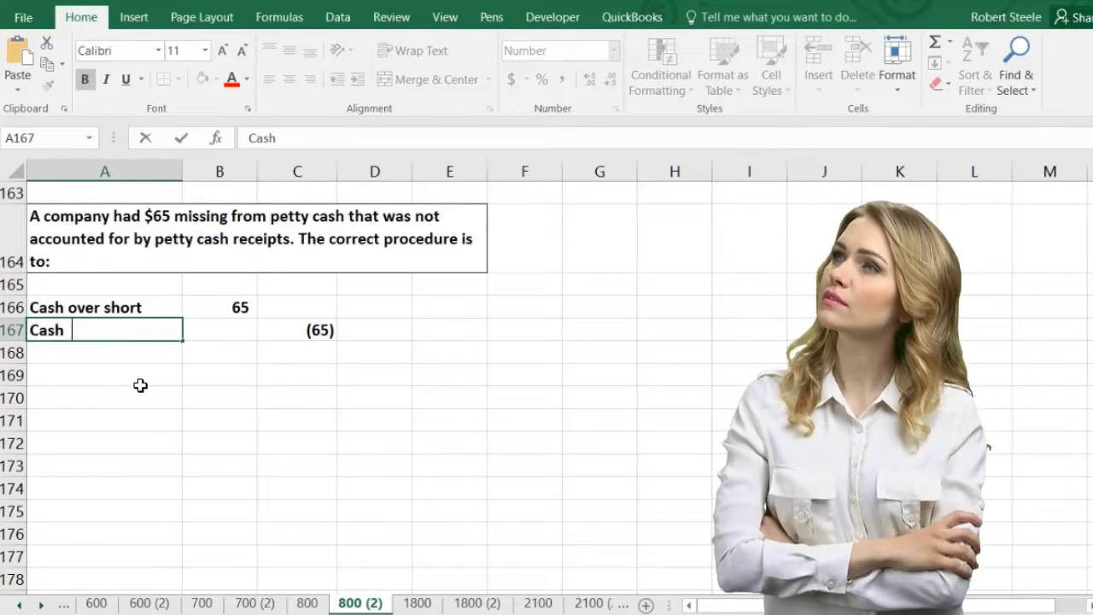
pyautogui.press('Return')
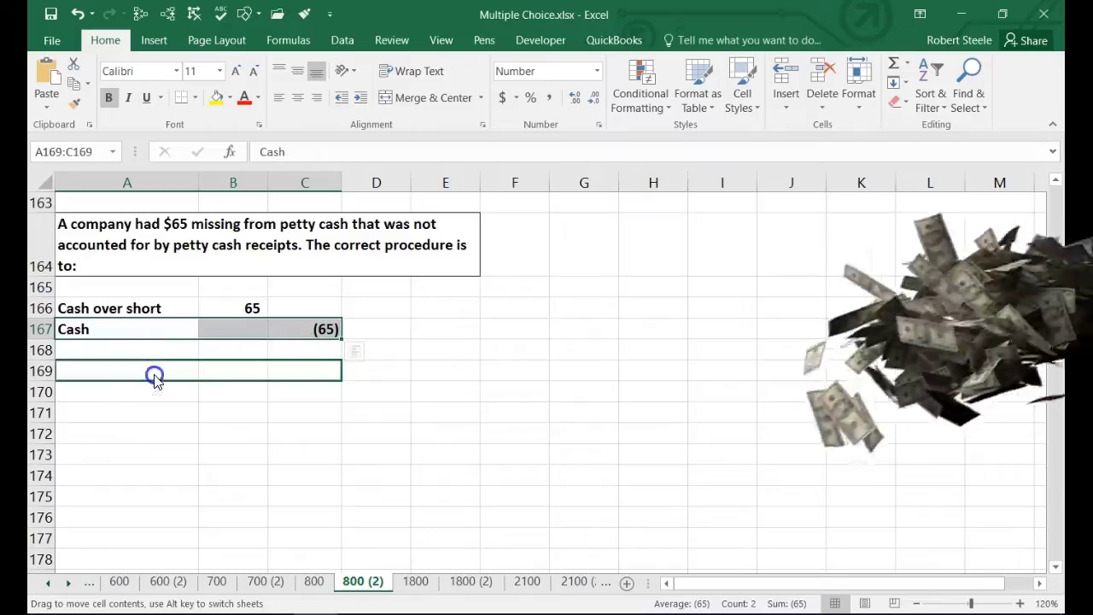
# Move the Cash line to row 169 and add debits Misc. 150 and Meal and ent 600.
pyautogui.moveTo(155, 376); pyautogui.dragTo(154, 376)
pyautogui.click(117, 327)
pyautogui.write('Mis')
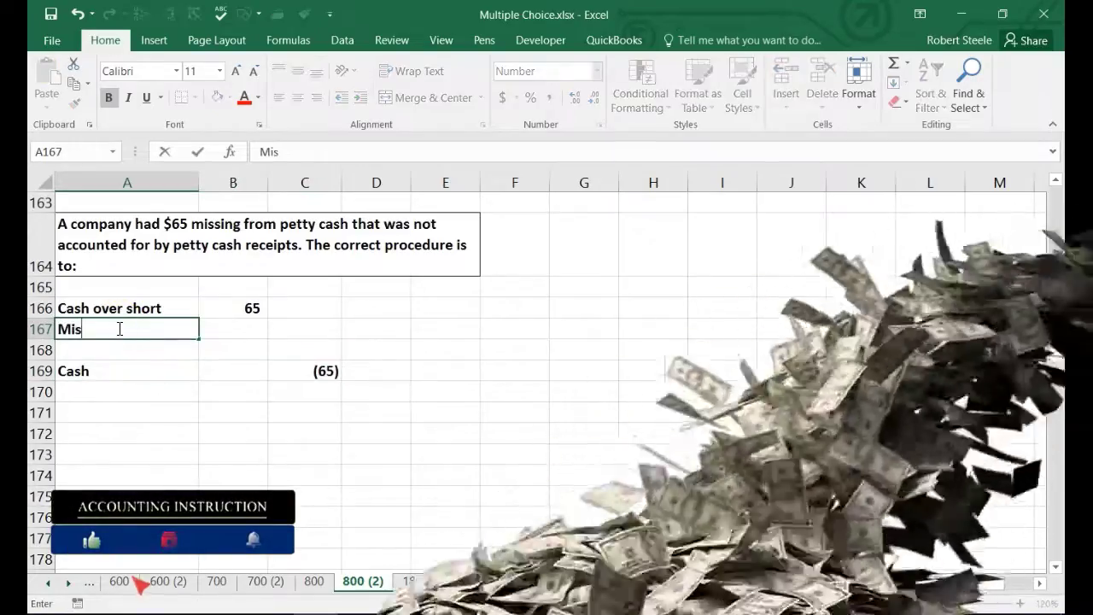
pyautogui.write('c.')
pyautogui.press('Return')
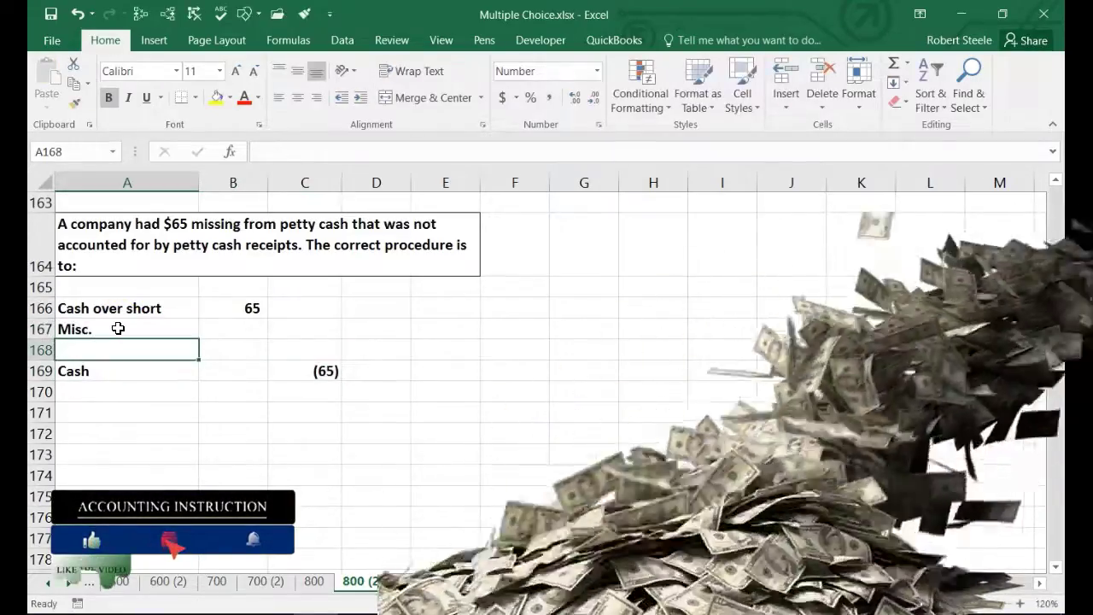
pyautogui.write('Meal and e')
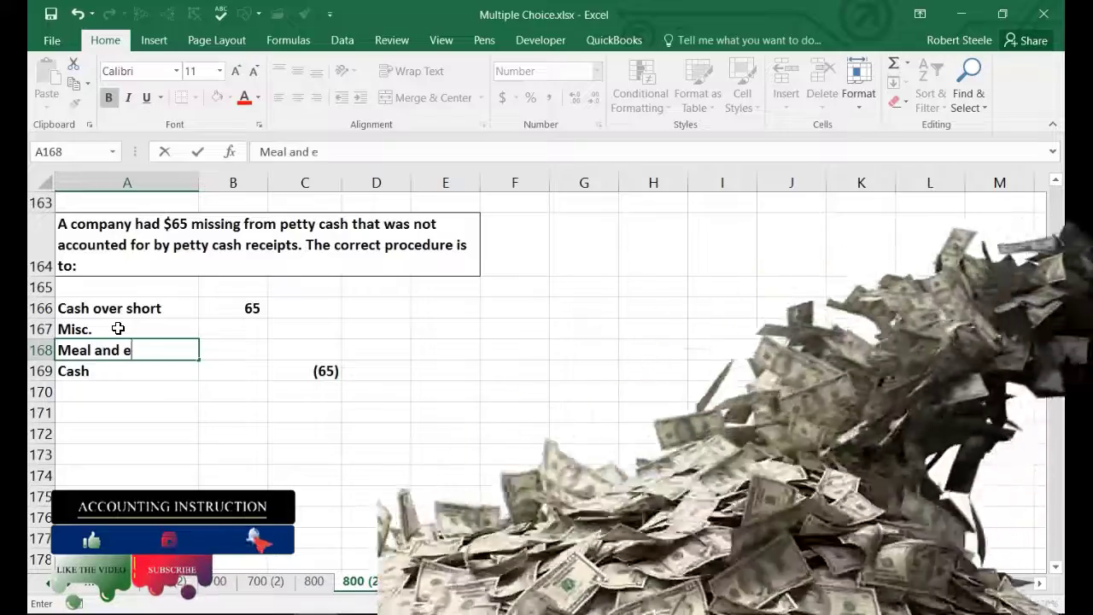
pyautogui.write('nt')
pyautogui.press('Up')
pyautogui.press('Right')
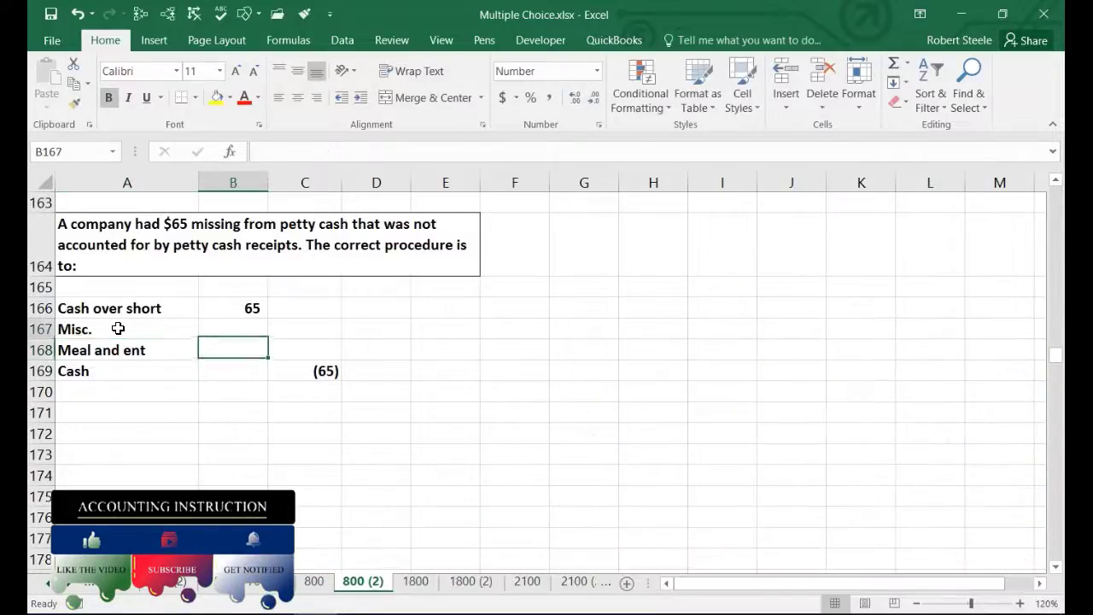
pyautogui.write('150')
pyautogui.press('Return')
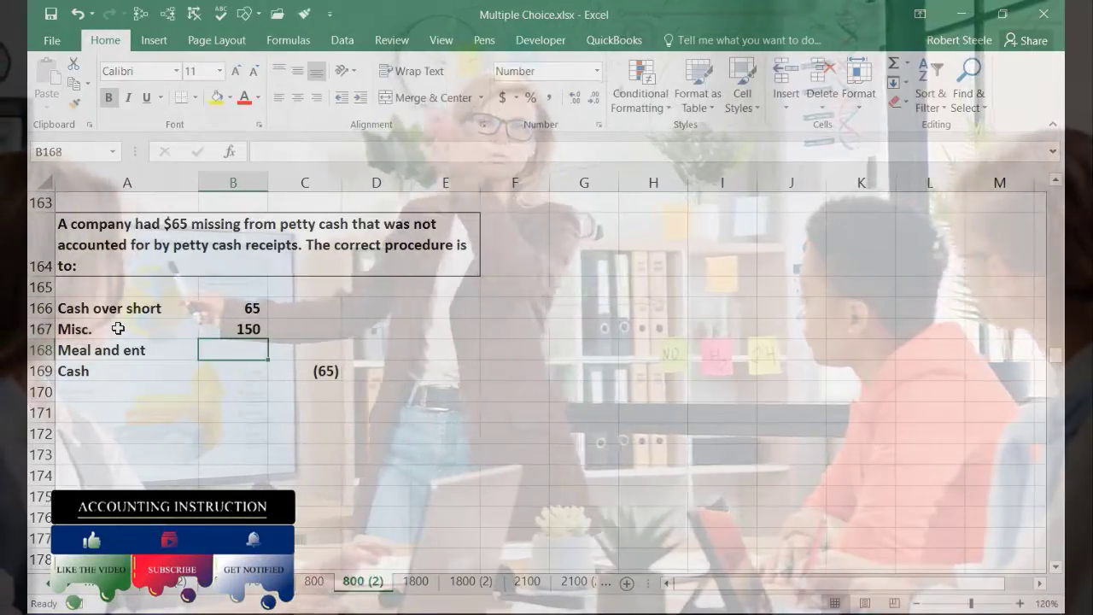
pyautogui.write('6')
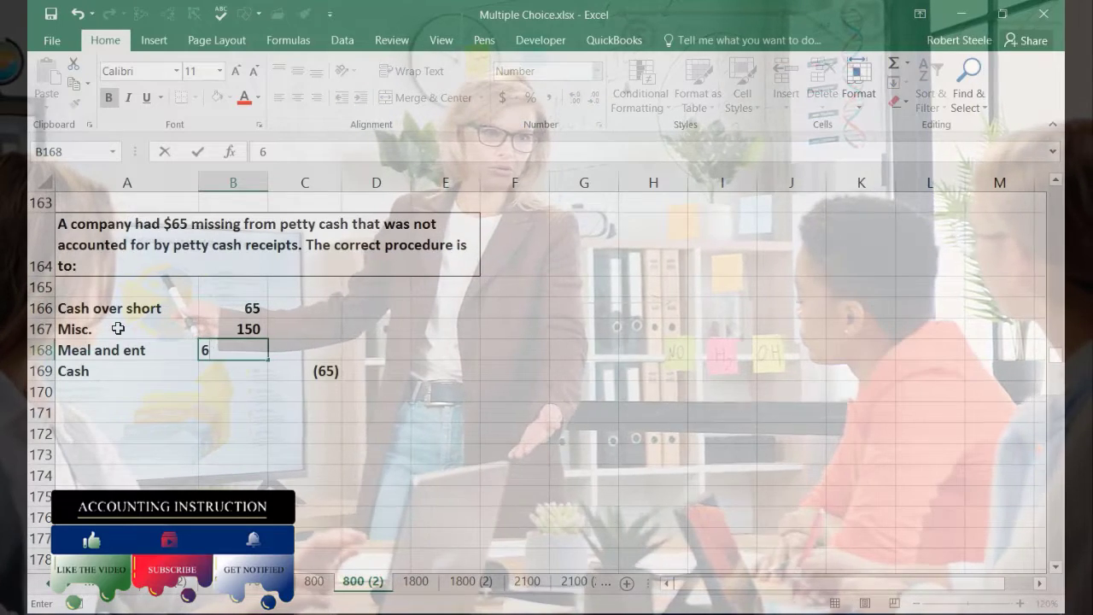
pyautogui.write('00')
pyautogui.press('Return')
# Set the Cash credit to =-SUM(B166:B168), showing (815).
pyautogui.press('Right')
pyautogui.write('-')
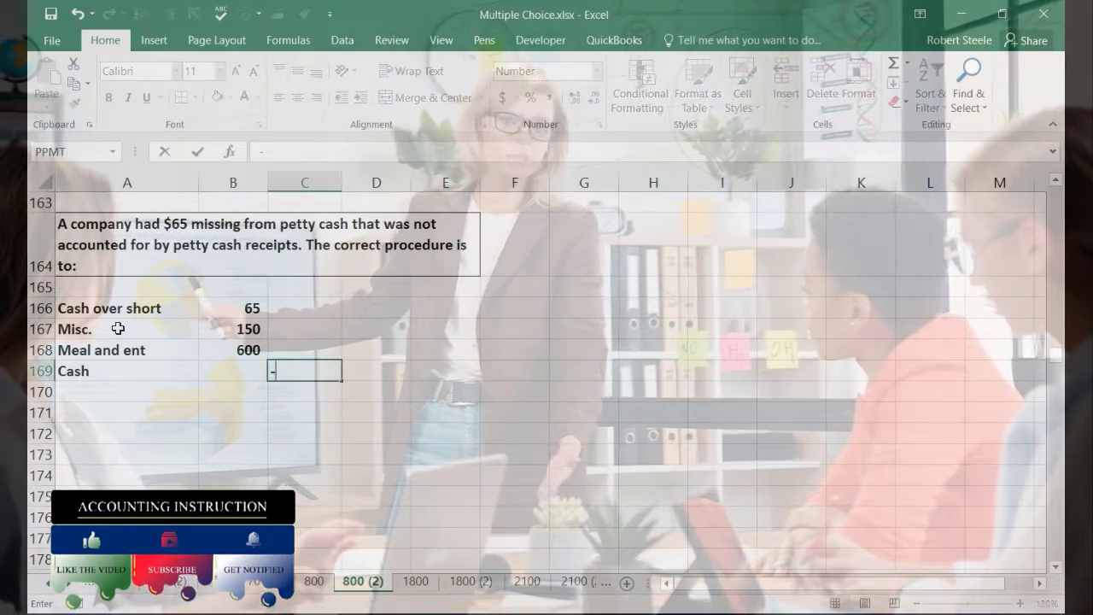
pyautogui.write('su(')
pyautogui.press('Left')
pyautogui.press('Up')
pyautogui.hotkey('shift', 'Up')
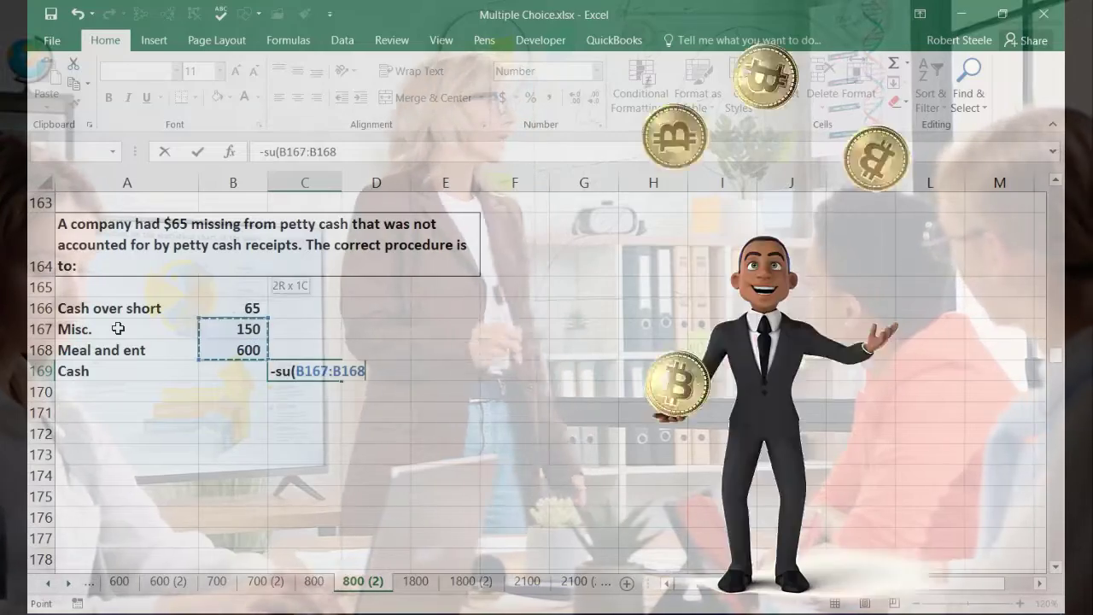
pyautogui.press('Return')
pyautogui.press('Up')
pyautogui.write('-')
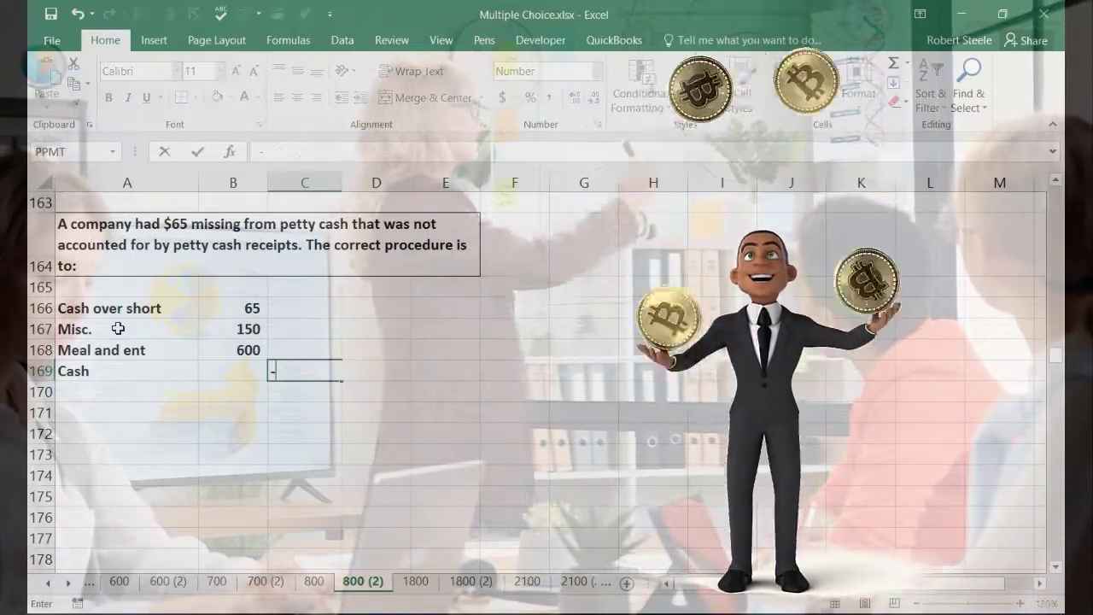
pyautogui.write('sum(')
pyautogui.press('Left')
pyautogui.press('Up')
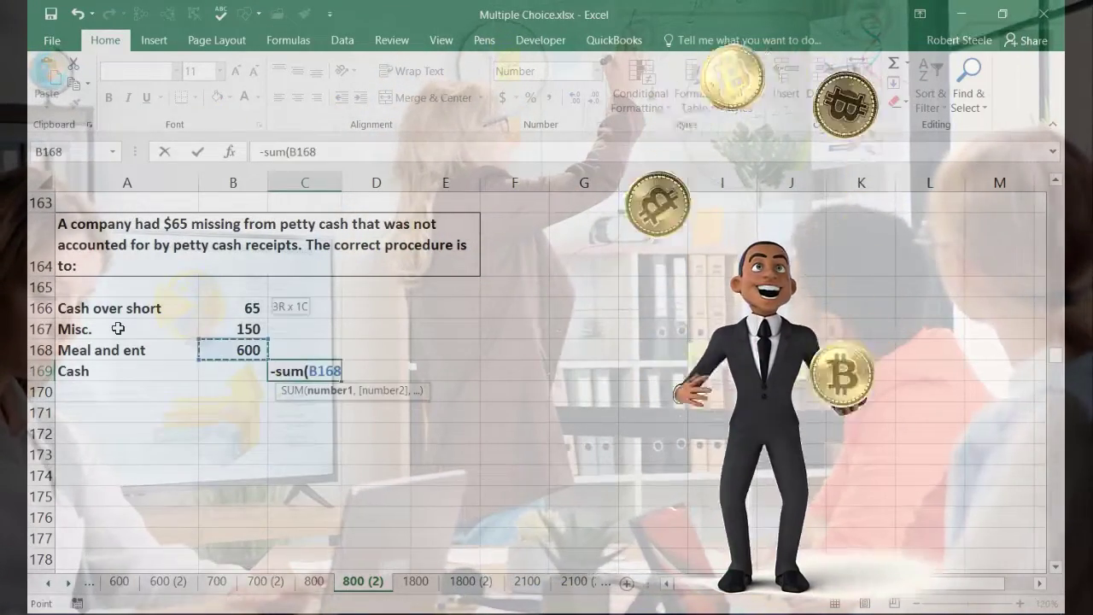
pyautogui.hotkey('shift', 'Up')
pyautogui.hotkey('shift', 'Up')
pyautogui.press('Return')
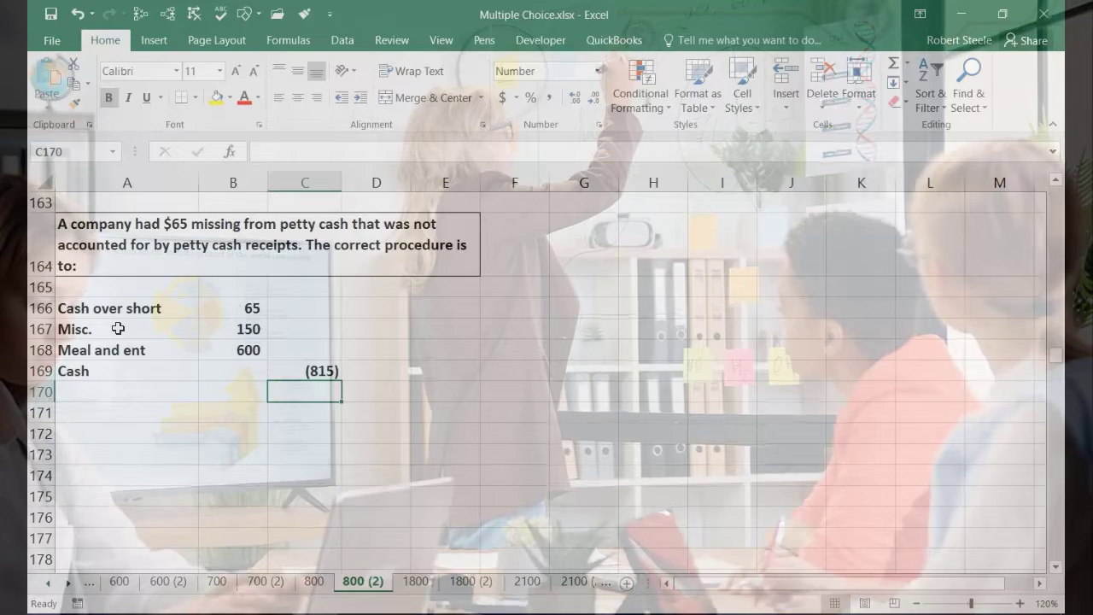
pyautogui.click(289, 371)
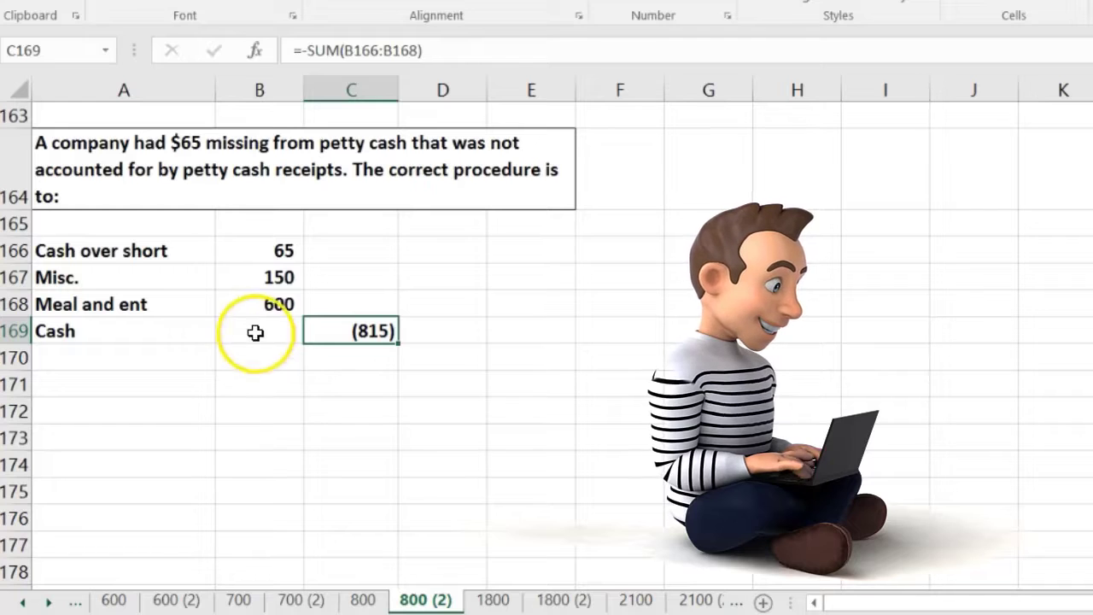
pyautogui.moveTo(249, 283); pyautogui.dragTo(249, 294)
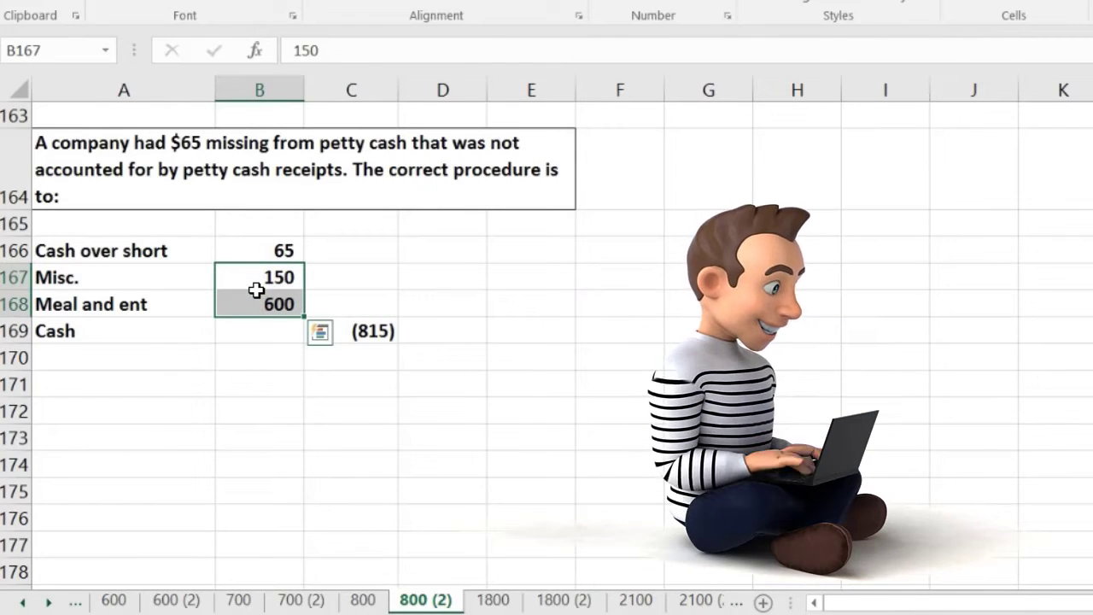
pyautogui.click(264, 251)
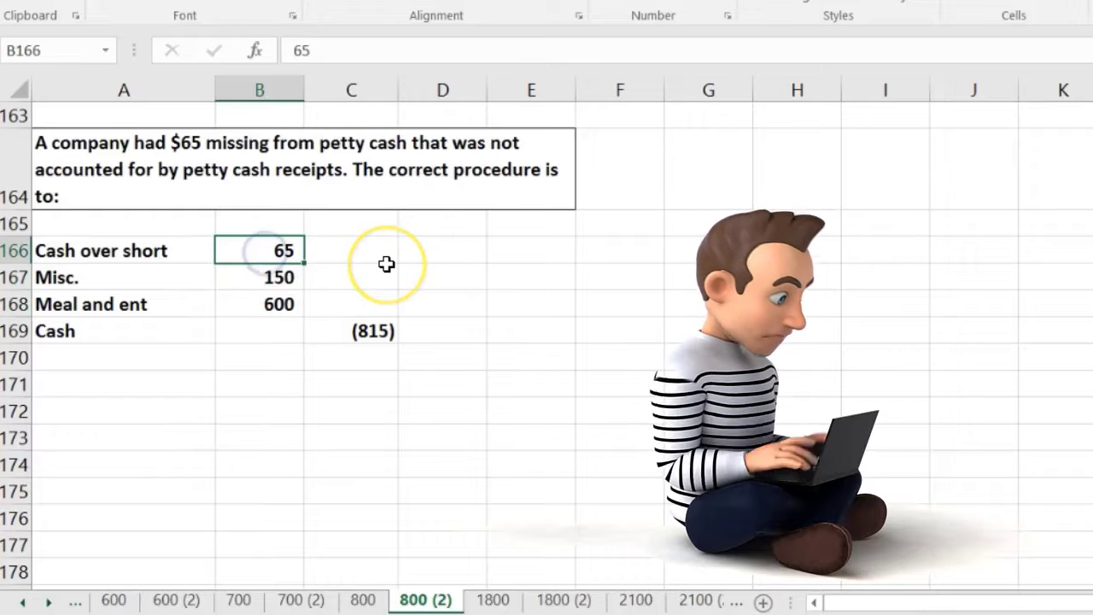